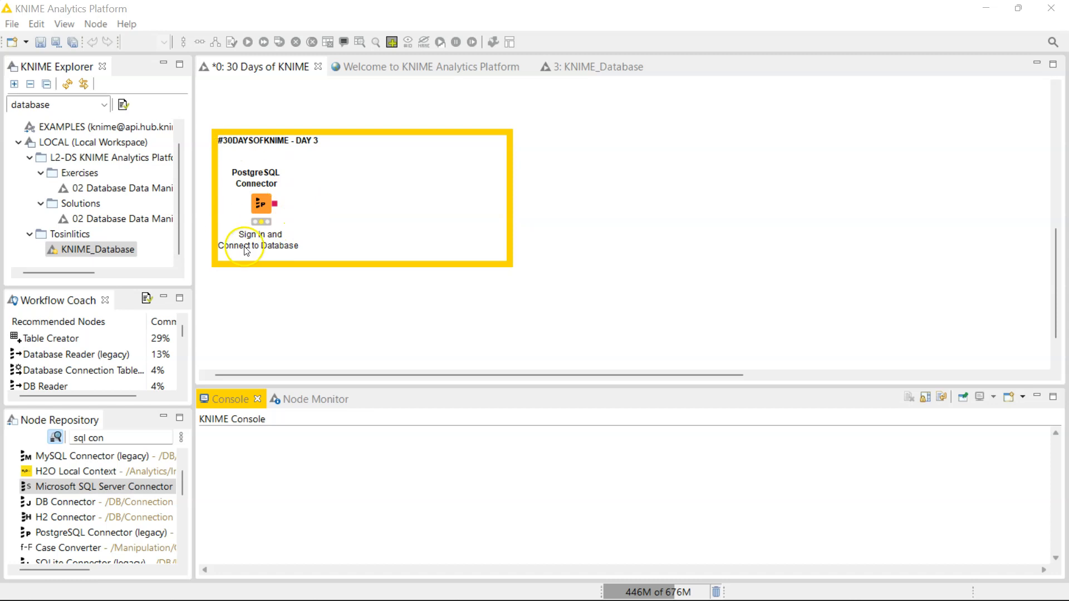
Accept the PostgreSQL Connector settings for the DVD Rentals database on localhost, port 5432, and execute the node.
{"action": "double_click", "coordinate": [268, 205]}
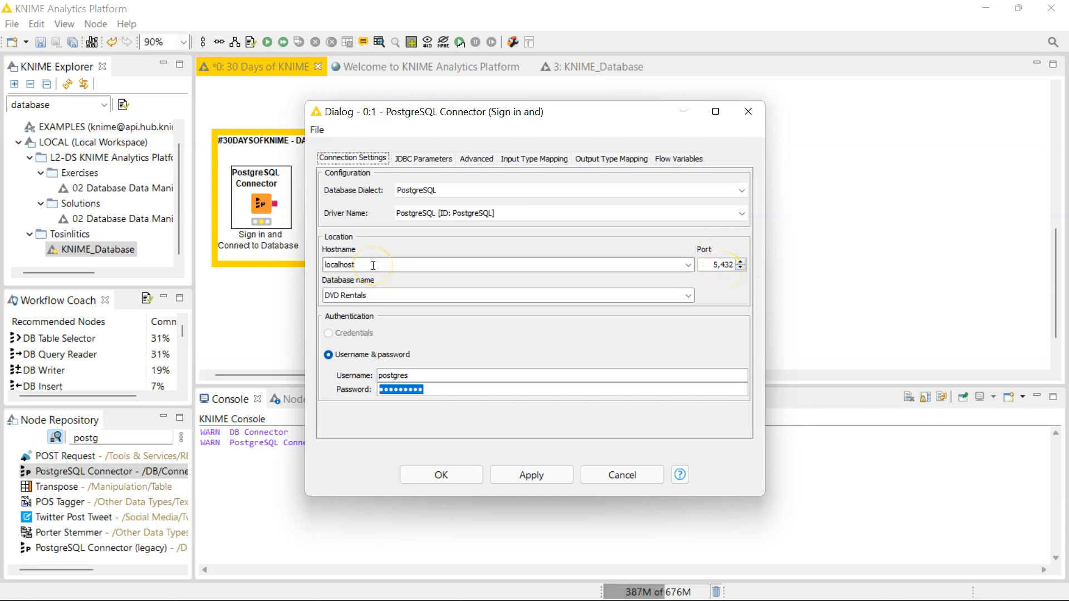
{"action": "left_click", "coordinate": [382, 296]}
{"action": "left_click", "coordinate": [419, 380]}
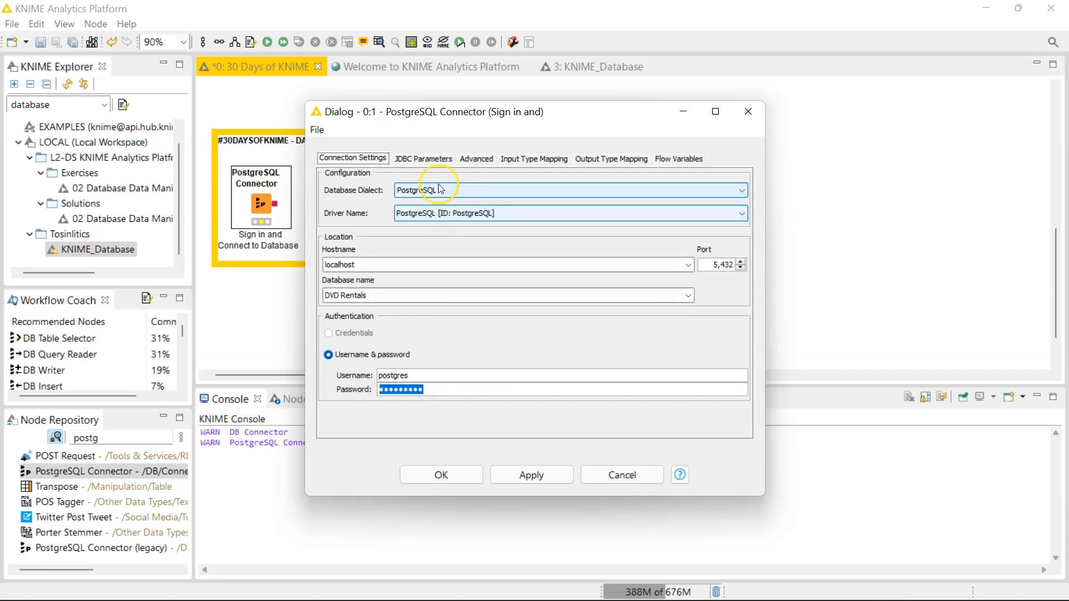
{"action": "left_click", "coordinate": [441, 475]}
{"action": "left_click", "coordinate": [266, 43]}
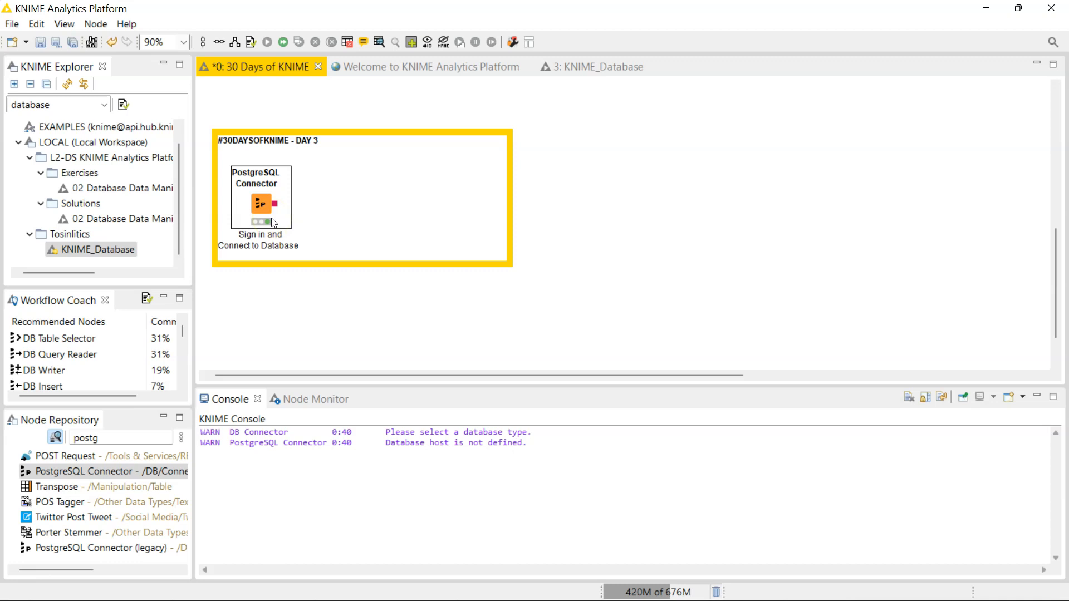
Add a DB Query Reader node to the workflow and connect the PostgreSQL Connector's output to it.
{"action": "left_click", "coordinate": [123, 437]}
{"action": "key", "text": "BackSpace"}
{"action": "key", "text": "BackSpace"}
{"action": "key", "text": "BackSpace"}
{"action": "key", "text": "BackSpace"}
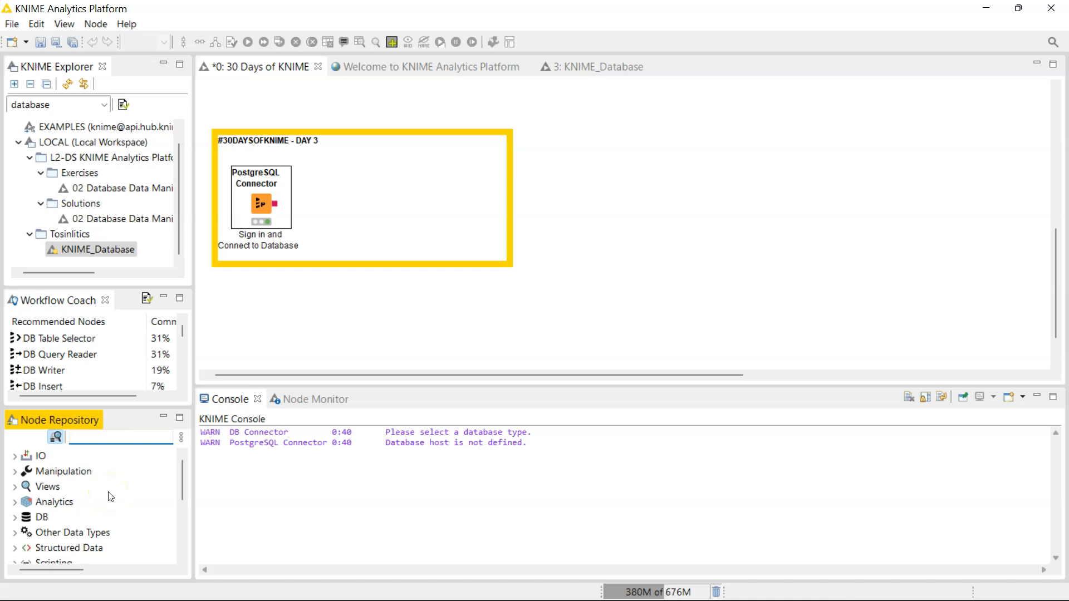
{"action": "type", "text": "db query"}
{"action": "double_click", "coordinate": [72, 471]}
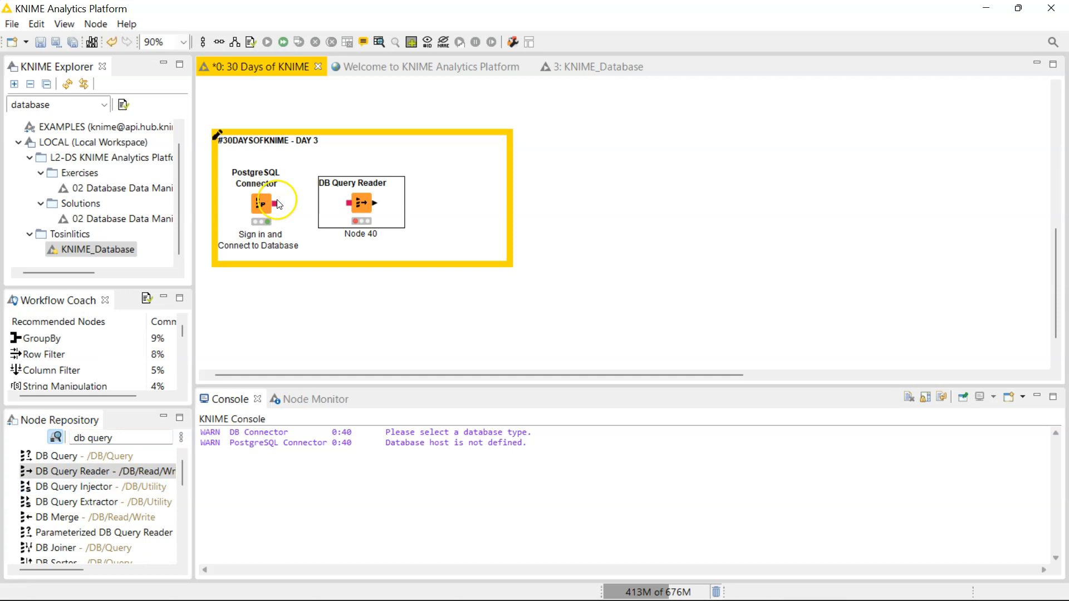
{"action": "left_click_drag", "start_coordinate": [279, 208], "coordinate": [363, 206]}
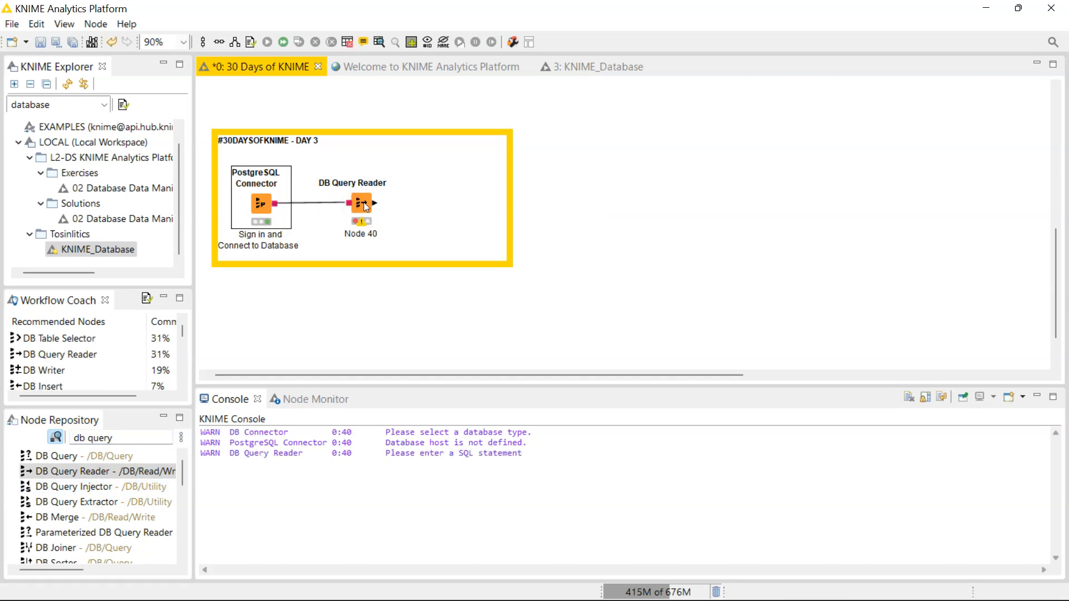
Open the DB Query Reader's configuration, fetch the database metadata, and expand the columns of the inventory and film tables.
{"action": "double_click", "coordinate": [364, 203]}
{"action": "left_click", "coordinate": [546, 117]}
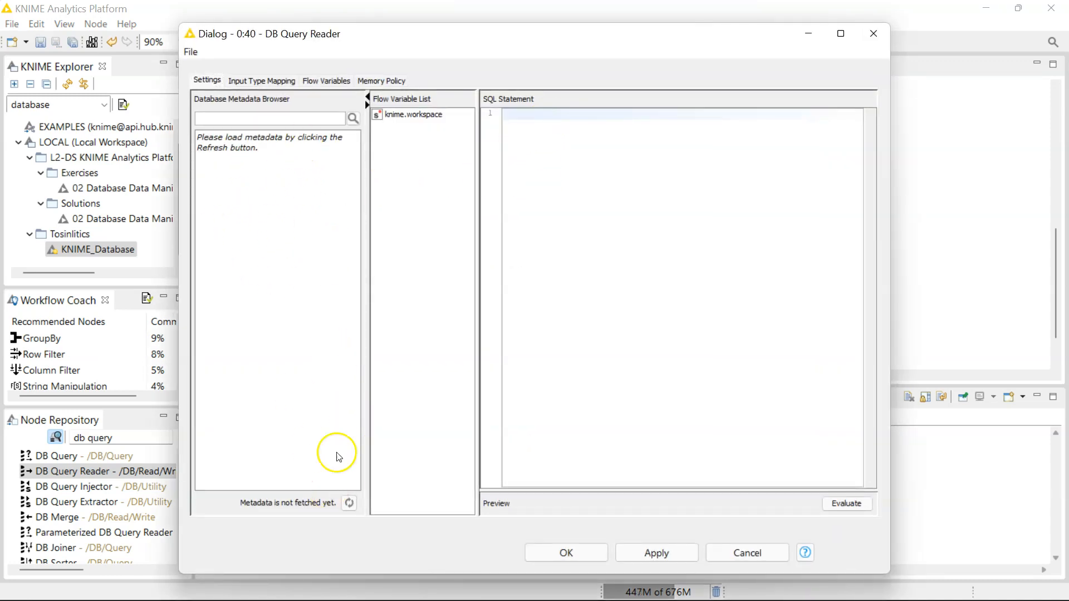
{"action": "left_click", "coordinate": [350, 503]}
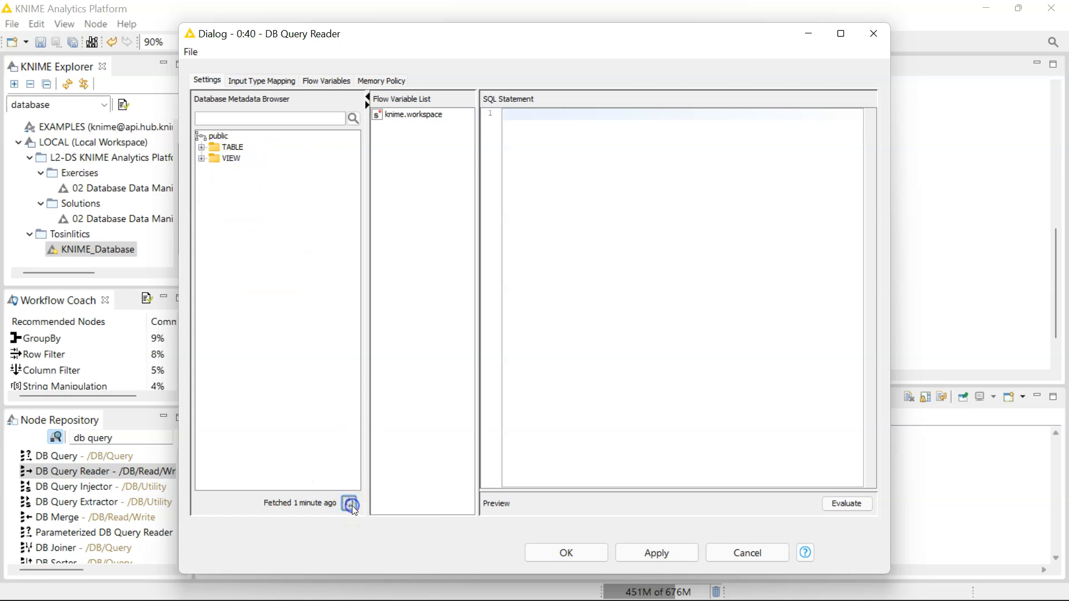
{"action": "left_click", "coordinate": [202, 148]}
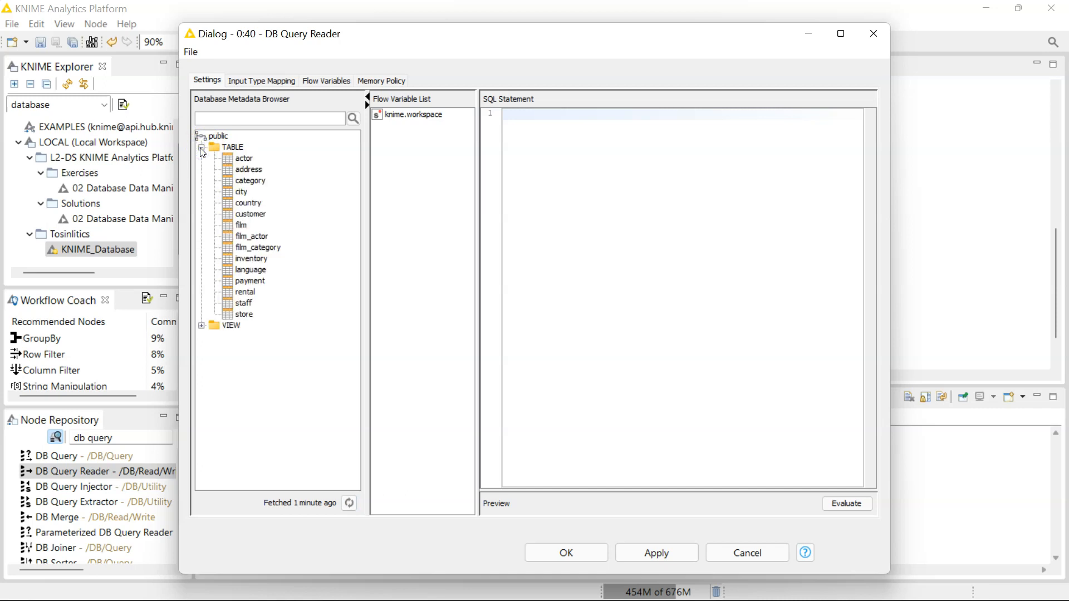
{"action": "double_click", "coordinate": [231, 261]}
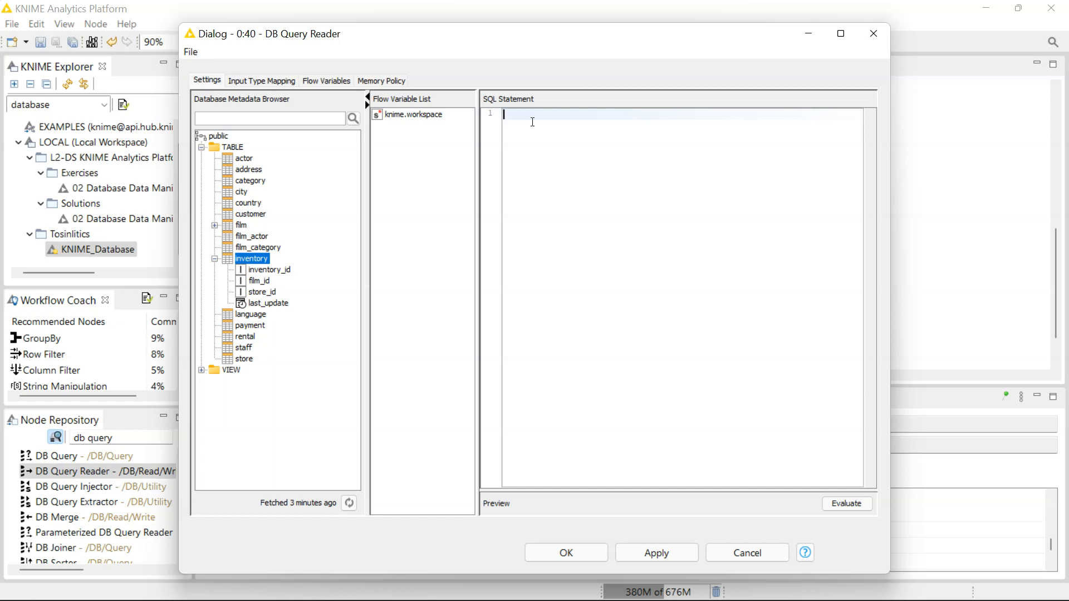
{"action": "double_click", "coordinate": [226, 227]}
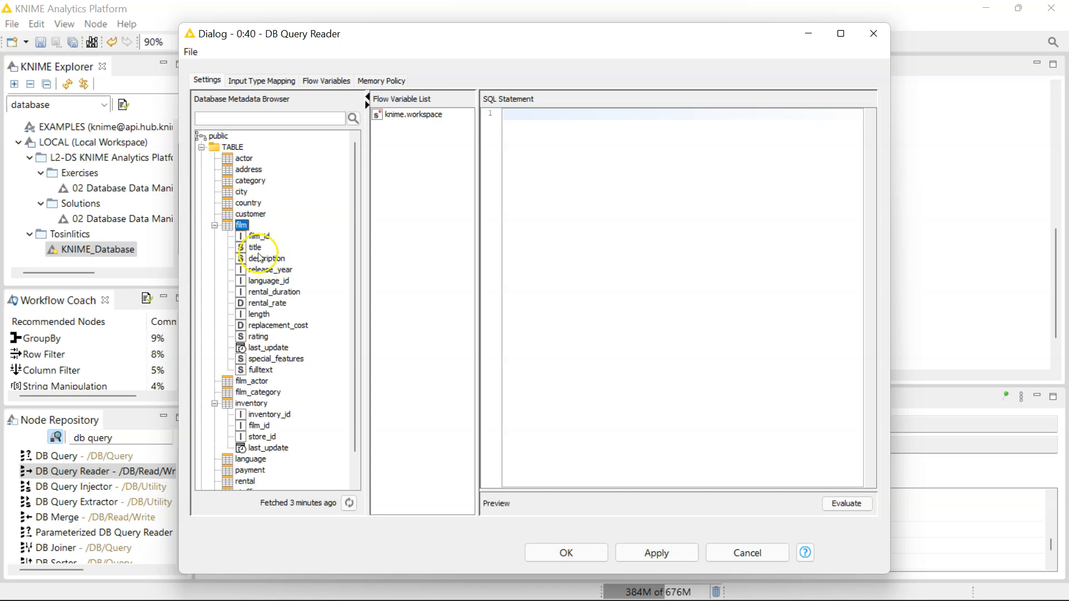
{"action": "scroll", "coordinate": [281, 406], "scroll_direction": "down", "scroll_amount": 1}
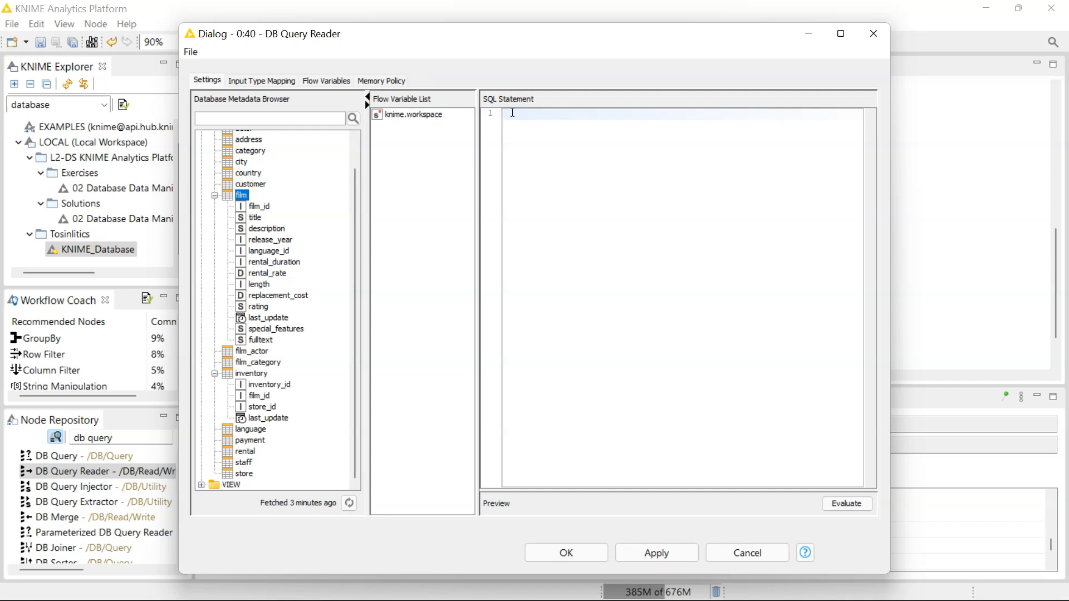
Write a SQL statement selecting inventory_id, store_id and last_update from the inventory table.
{"action": "type", "text": "Select"}
{"action": "double_click", "coordinate": [269, 384]}
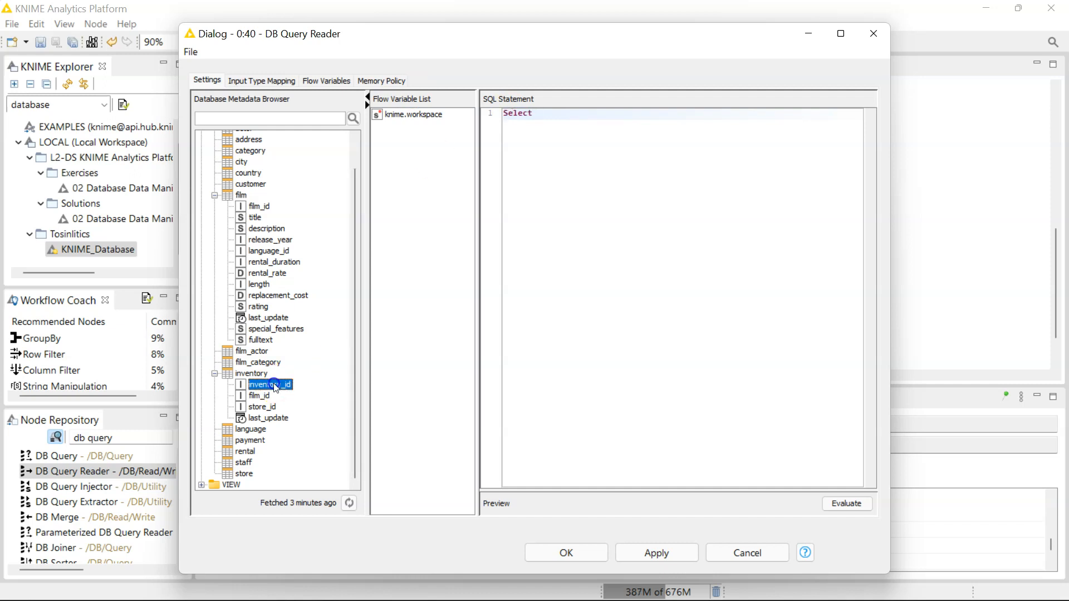
{"action": "left_click", "coordinate": [262, 407]}
{"action": "left_click_drag", "start_coordinate": [261, 408], "coordinate": [668, 115]}
{"action": "type", "text": ","}
{"action": "key", "text": "Return"}
{"action": "type", "text": "From"}
{"action": "double_click", "coordinate": [251, 373]}
{"action": "key", "text": "Return"}
Join the film table on inventory.film_id = film.film_id in the SQL statement and evaluate the query.
{"action": "type", "text": "Join Film on"}
{"action": "left_click", "coordinate": [535, 130]}
{"action": "key", "text": "BackSpace"}
{"action": "type", "text": "f"}
{"action": "left_click", "coordinate": [576, 128]}
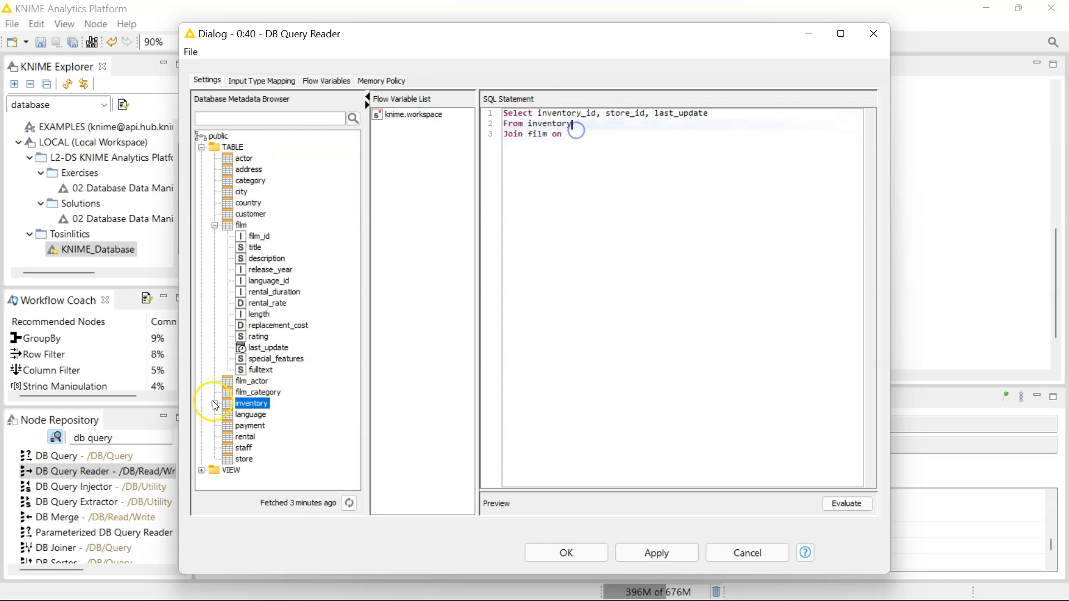
{"action": "left_click", "coordinate": [215, 404]}
{"action": "left_click", "coordinate": [263, 427]}
{"action": "left_click", "coordinate": [588, 139]}
{"action": "type", "text": "inventory.film_id = film.film_id"}
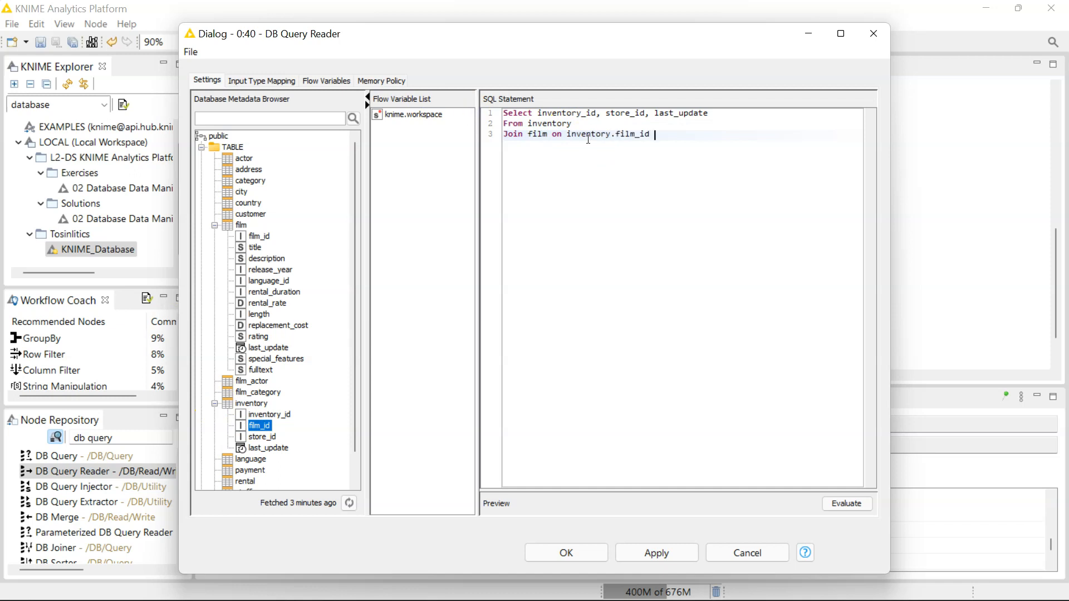
{"action": "left_click", "coordinate": [599, 123]}
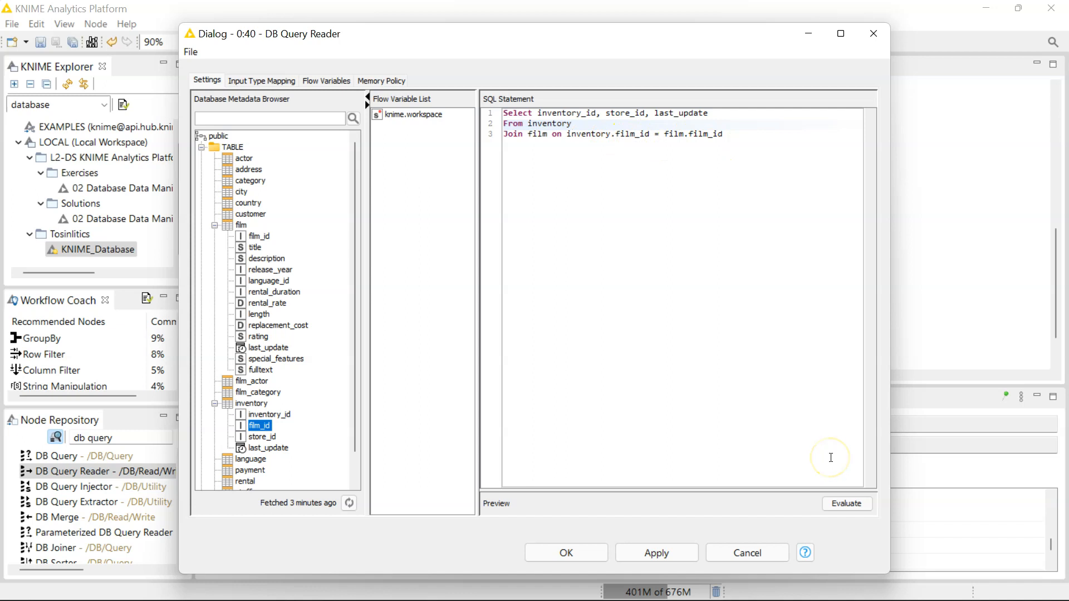
{"action": "left_click", "coordinate": [846, 503]}
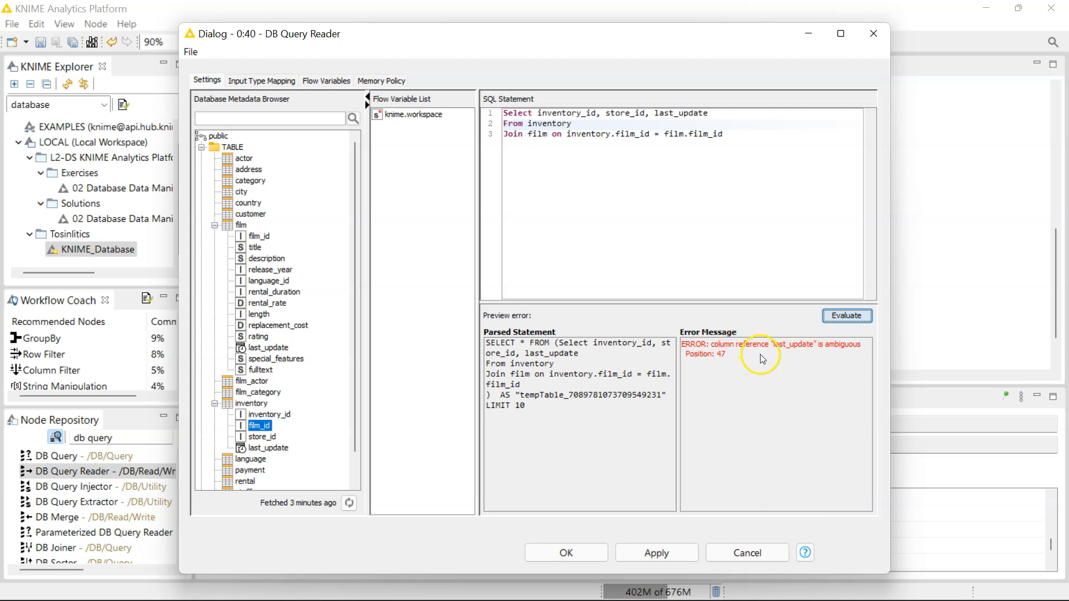
Qualify the selected last_update column as inventory.last_update and evaluate the query again.
{"action": "left_click", "coordinate": [656, 114]}
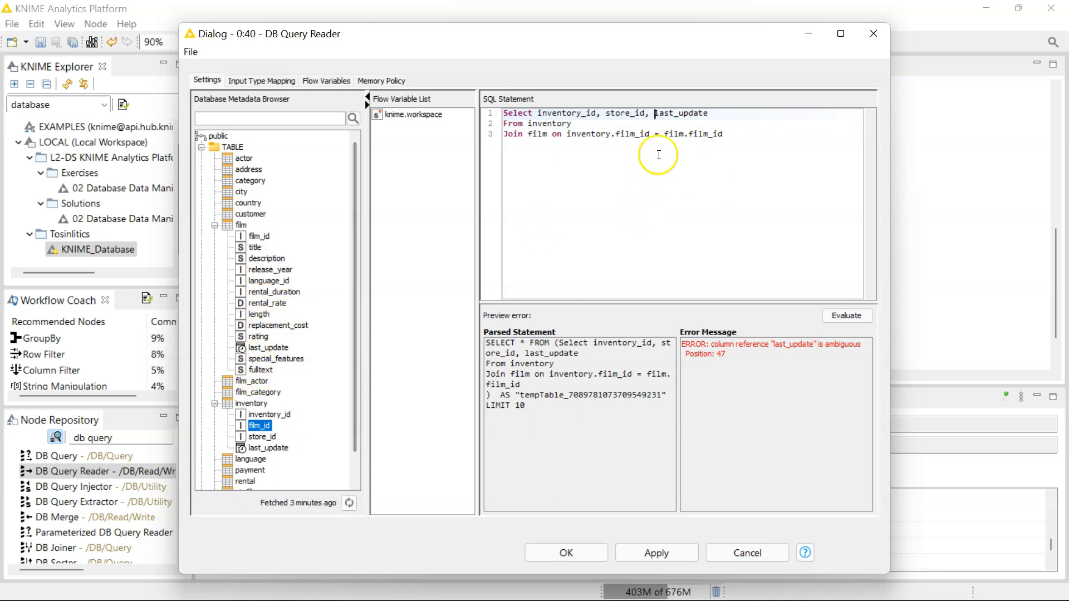
{"action": "type", "text": "inventory"}
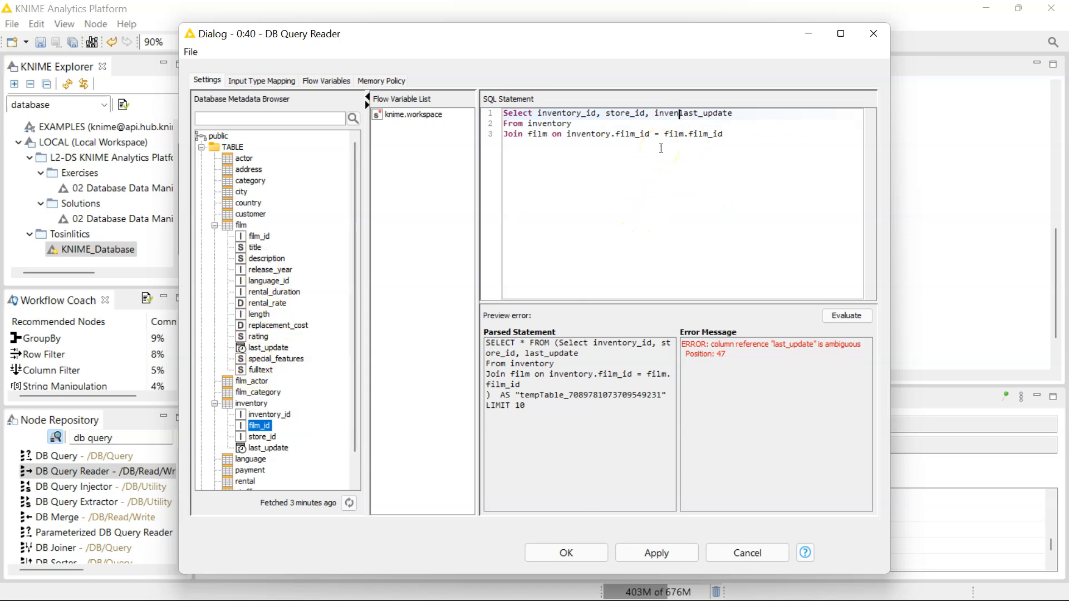
{"action": "type", "text": "."}
{"action": "left_click", "coordinate": [846, 316]}
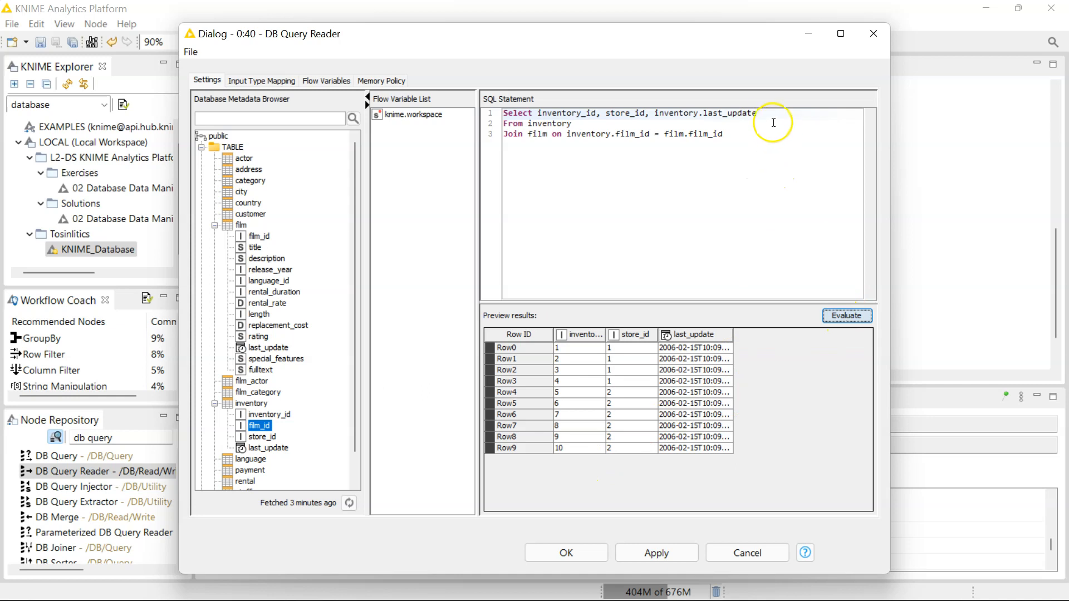
Add film.title to the selected columns and preview the query results.
{"action": "left_click", "coordinate": [773, 111]}
{"action": "type", "text": "m"}
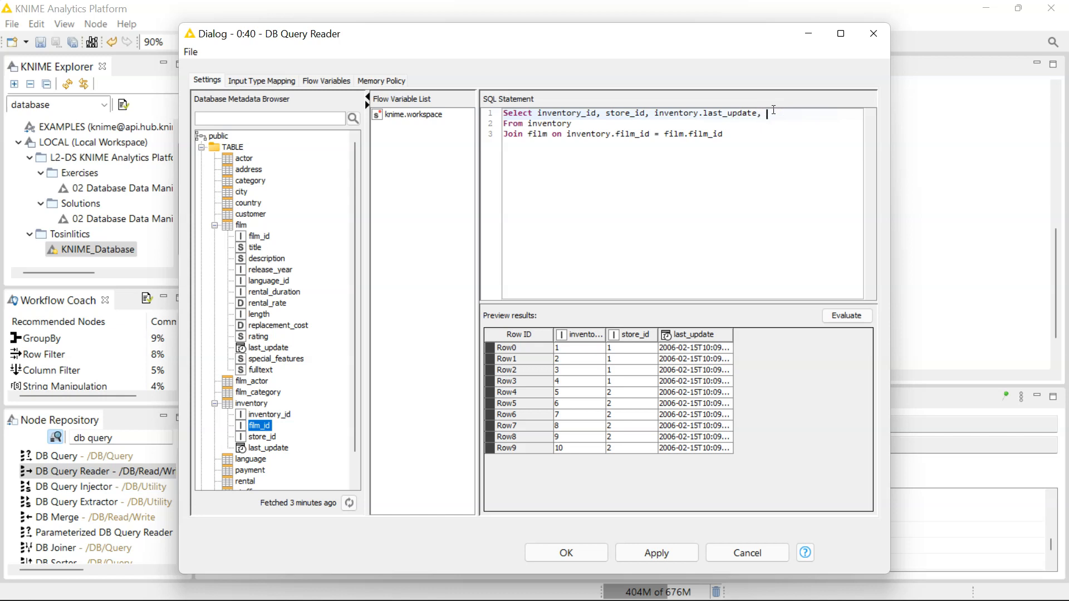
{"action": "type", "text": "film.title"}
{"action": "left_click", "coordinate": [838, 316]}
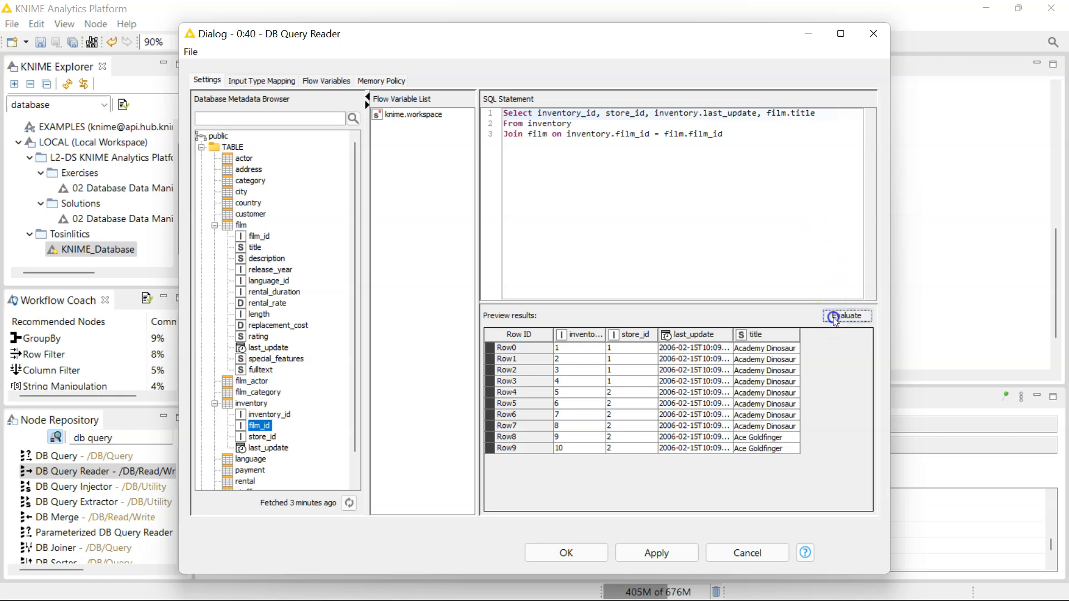
Accept the SQL query, execute the DB Query Reader, and move it slightly above the PostgreSQL Connector.
{"action": "left_click", "coordinate": [777, 149]}
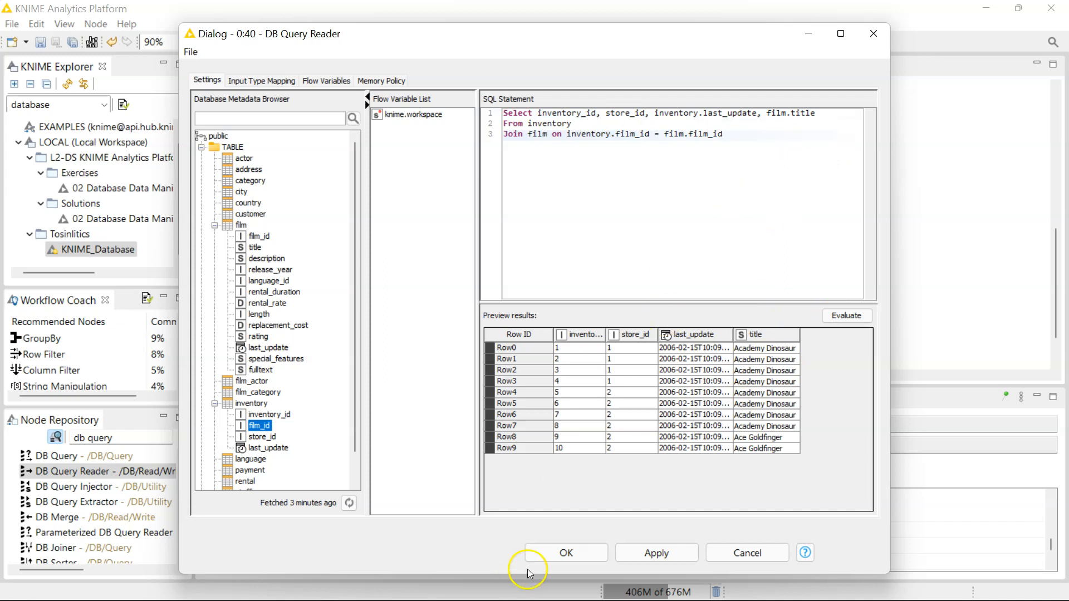
{"action": "left_click", "coordinate": [561, 553]}
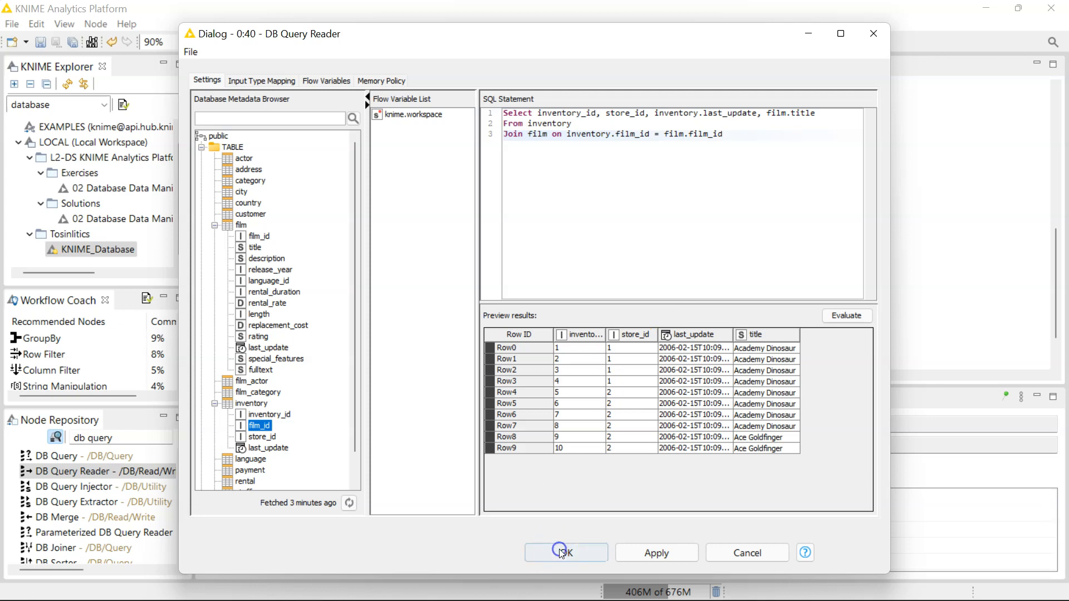
{"action": "key", "text": "F7"}
{"action": "left_click_drag", "start_coordinate": [360, 205], "coordinate": [372, 169]}
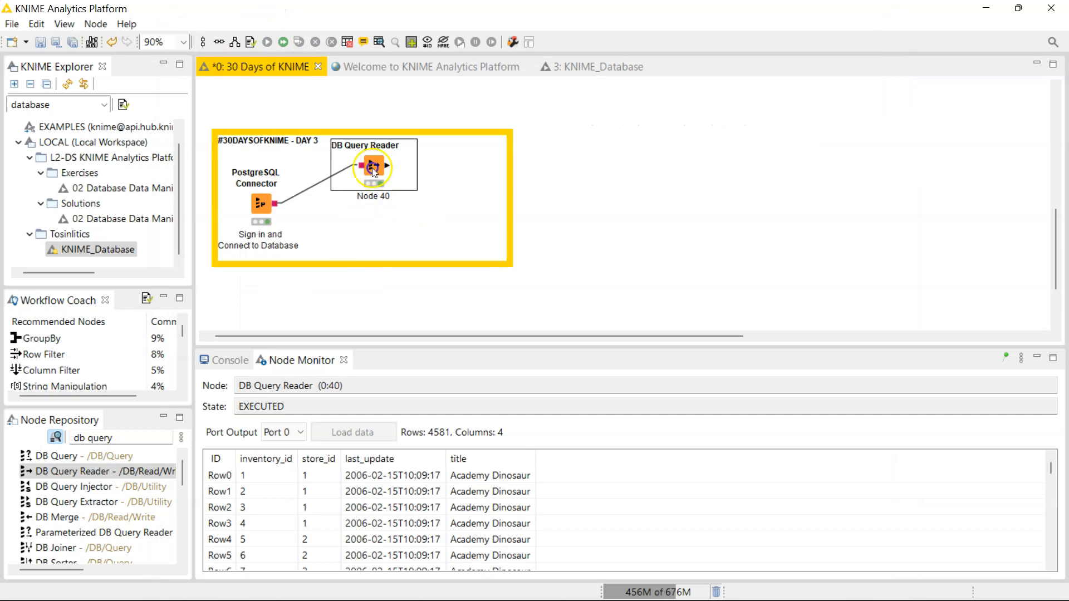
{"action": "double_click", "coordinate": [371, 168]}
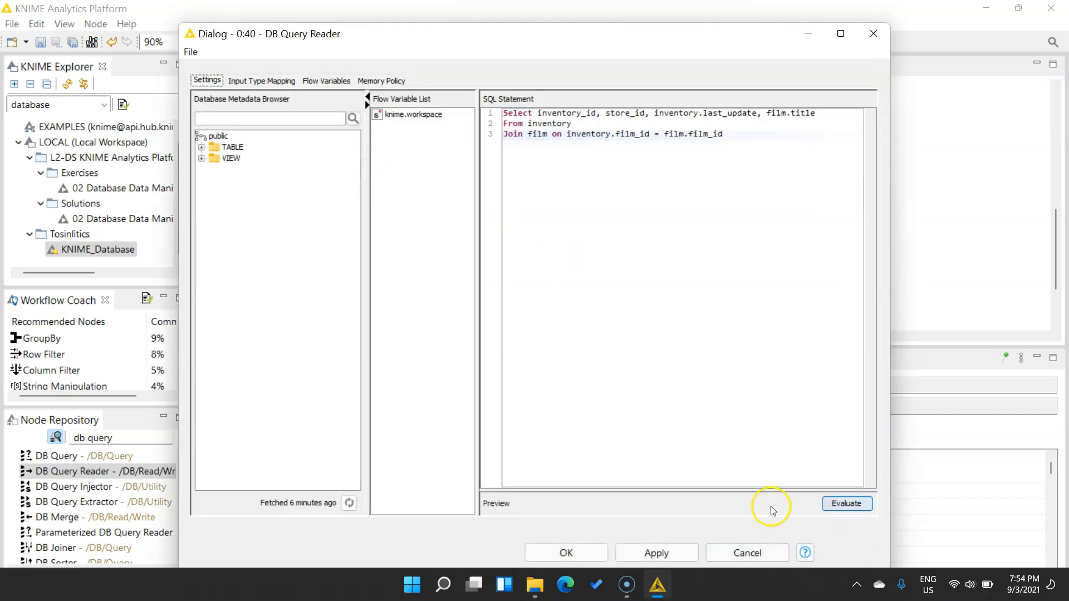
{"action": "left_click", "coordinate": [747, 553]}
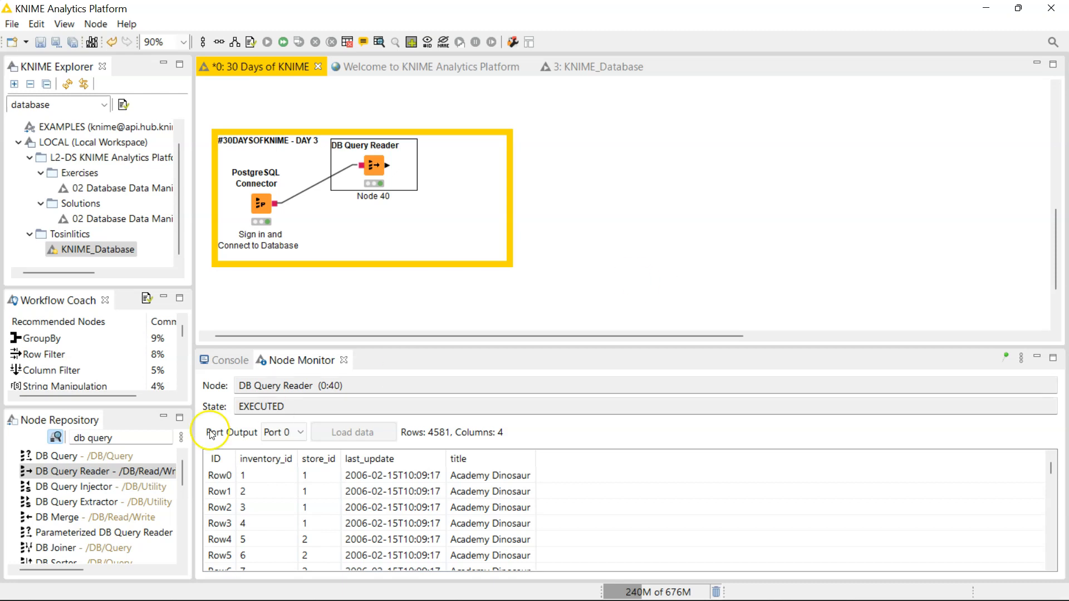
Add two DB Table Selector nodes, stacked one below the other under the DB Query Reader.
{"action": "left_click", "coordinate": [125, 435]}
{"action": "key", "text": "BackSpace"}
{"action": "key", "text": "BackSpace"}
{"action": "key", "text": "BackSpace"}
{"action": "key", "text": "BackSpace"}
{"action": "key", "text": "BackSpace"}
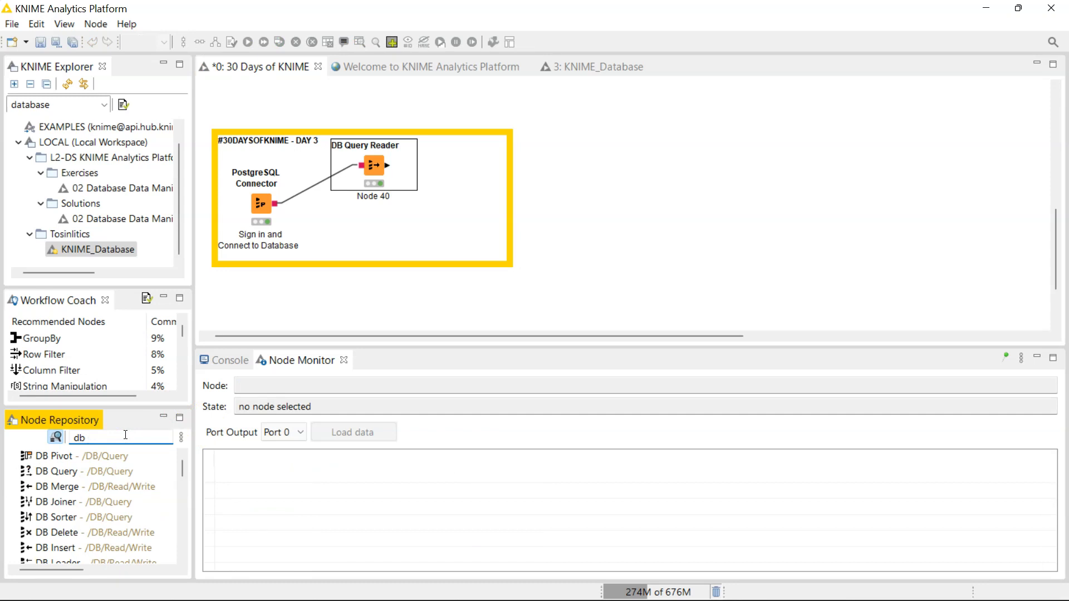
{"action": "type", "text": "table"}
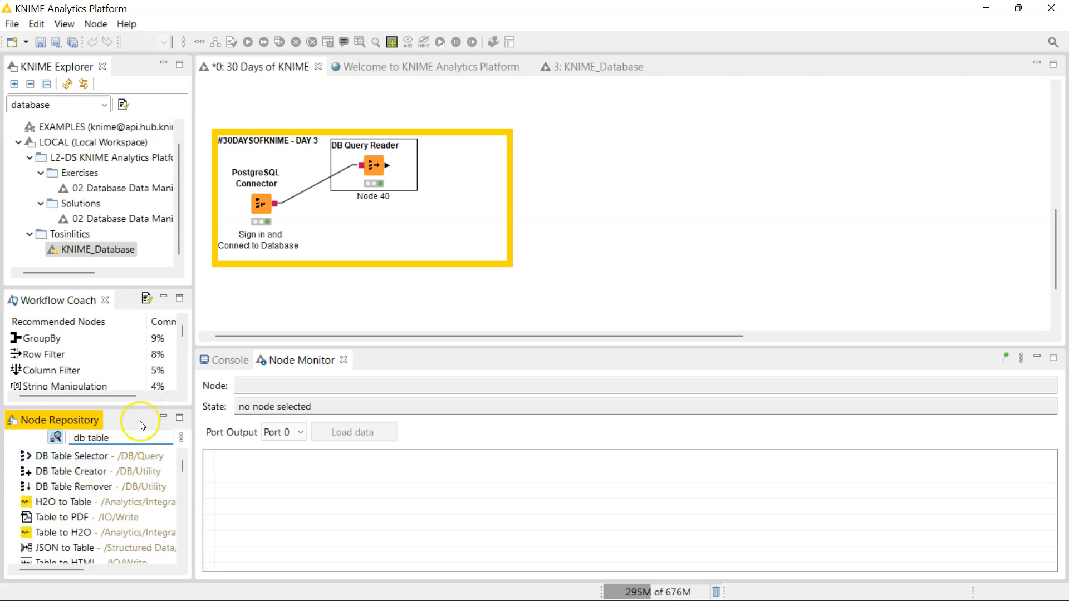
{"action": "left_click", "coordinate": [76, 457]}
{"action": "left_click_drag", "start_coordinate": [362, 215], "coordinate": [372, 233]}
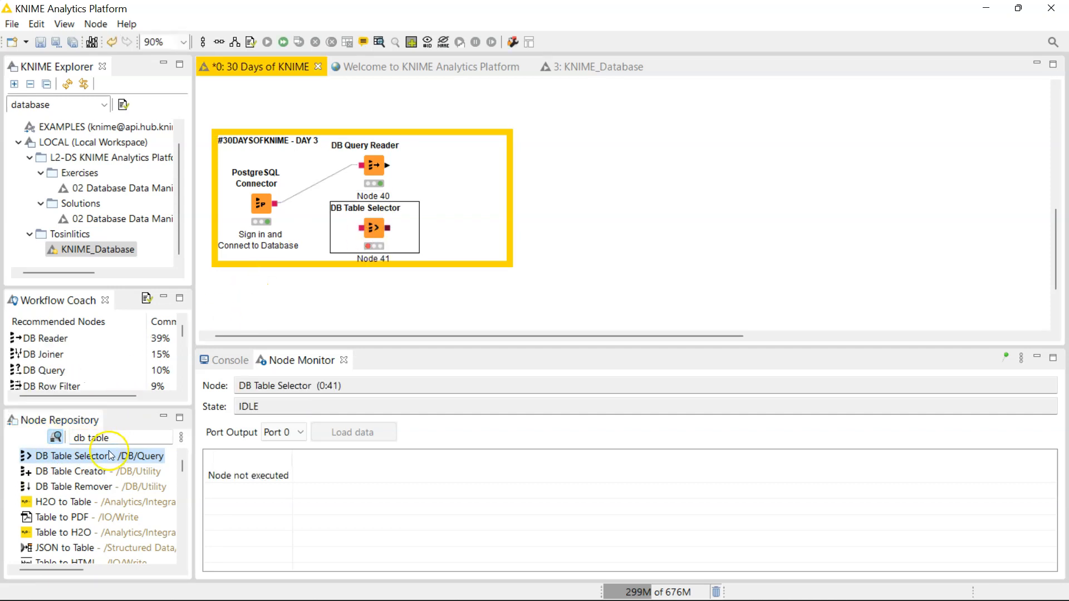
{"action": "left_click_drag", "start_coordinate": [95, 456], "coordinate": [379, 309]}
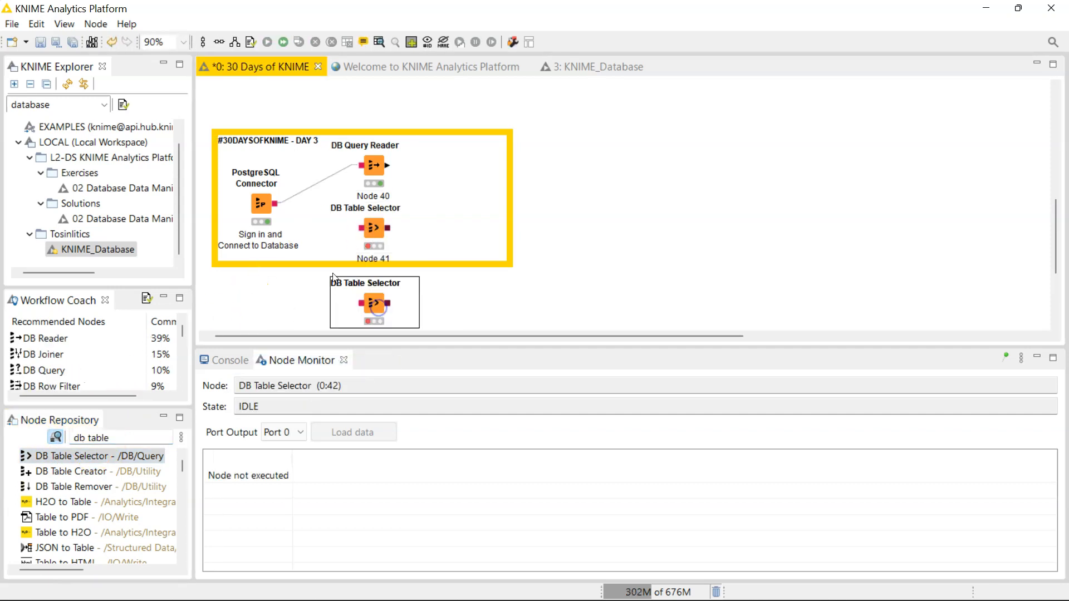
Set the upper DB Table Selector to the public inventory table and the lower one to the film table.
{"action": "scroll", "coordinate": [315, 269], "scroll_direction": "down", "scroll_amount": 3}
{"action": "double_click", "coordinate": [375, 191]}
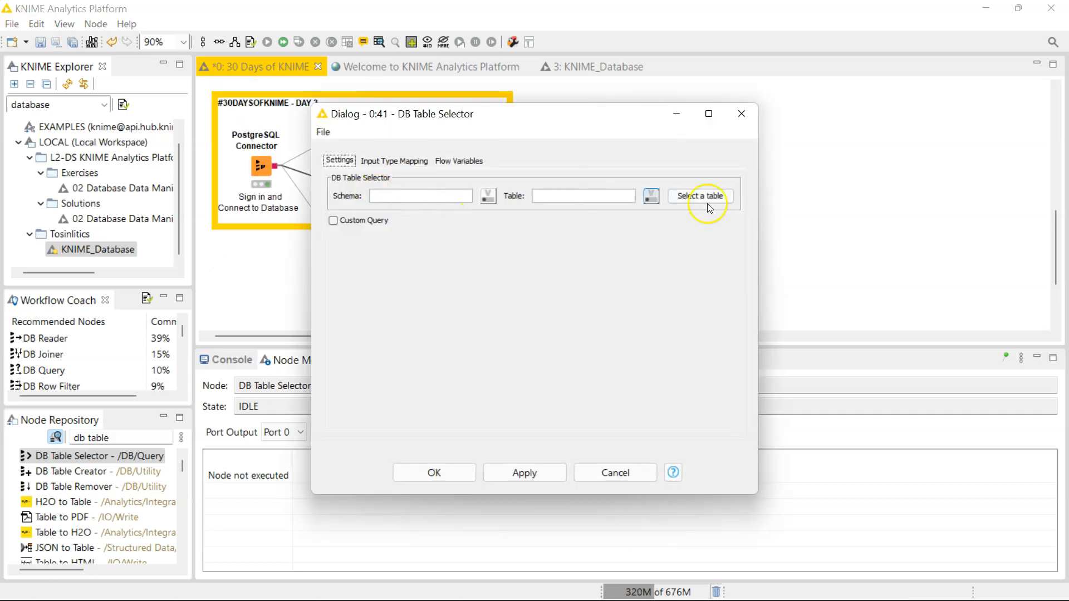
{"action": "left_click", "coordinate": [708, 206]}
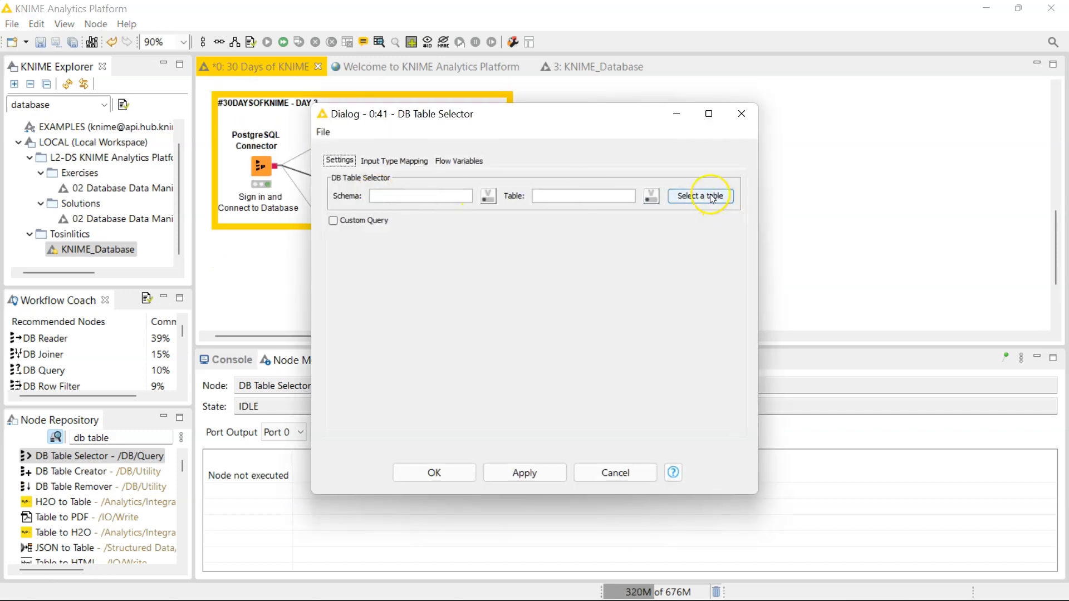
{"action": "left_click", "coordinate": [377, 183]}
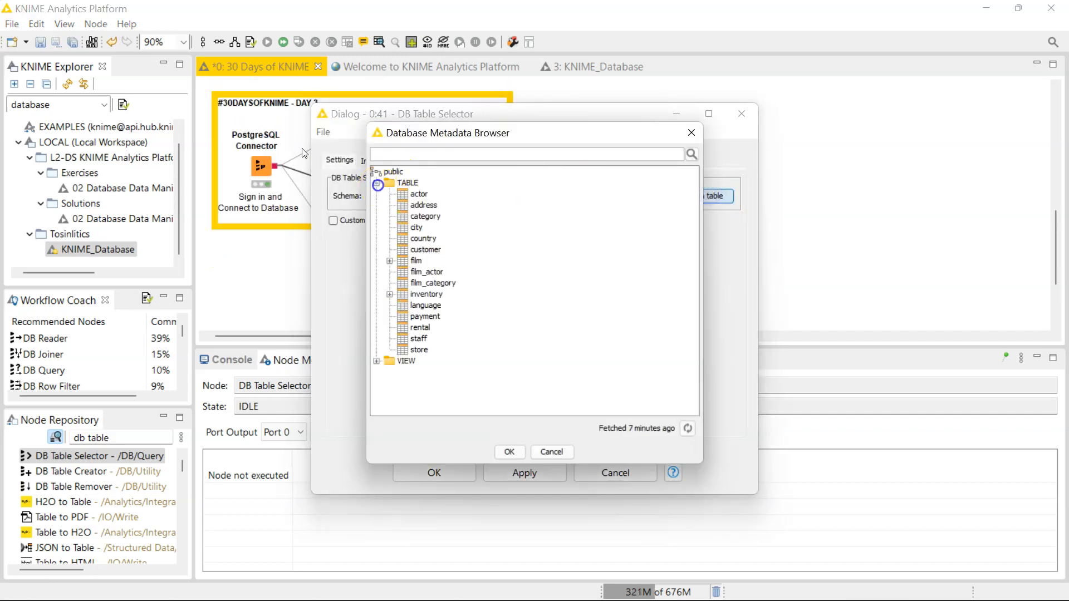
{"action": "double_click", "coordinate": [426, 294]}
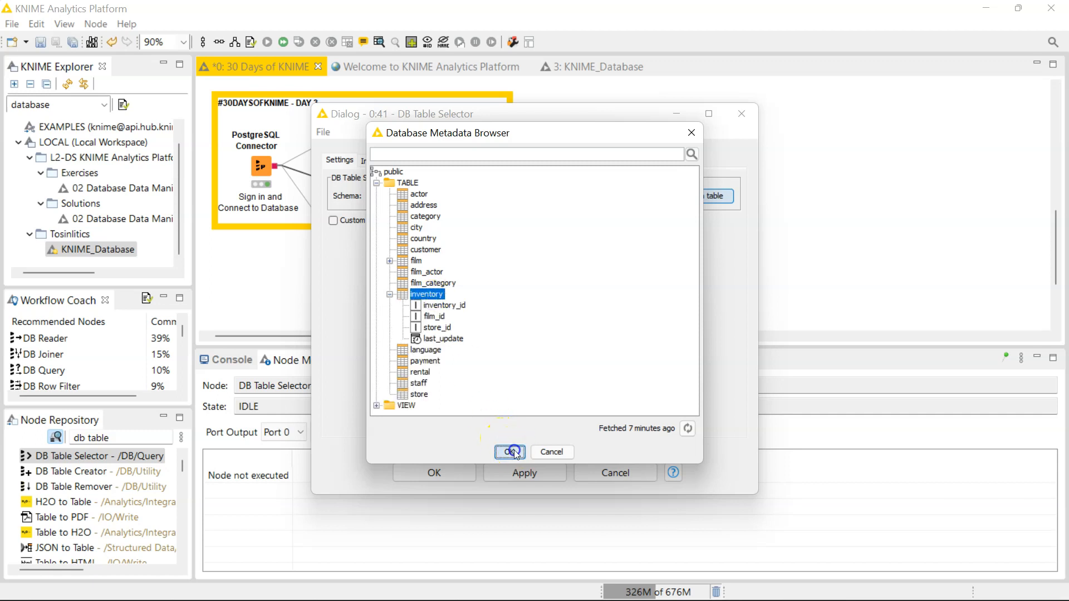
{"action": "left_click", "coordinate": [514, 452]}
{"action": "left_click", "coordinate": [452, 472]}
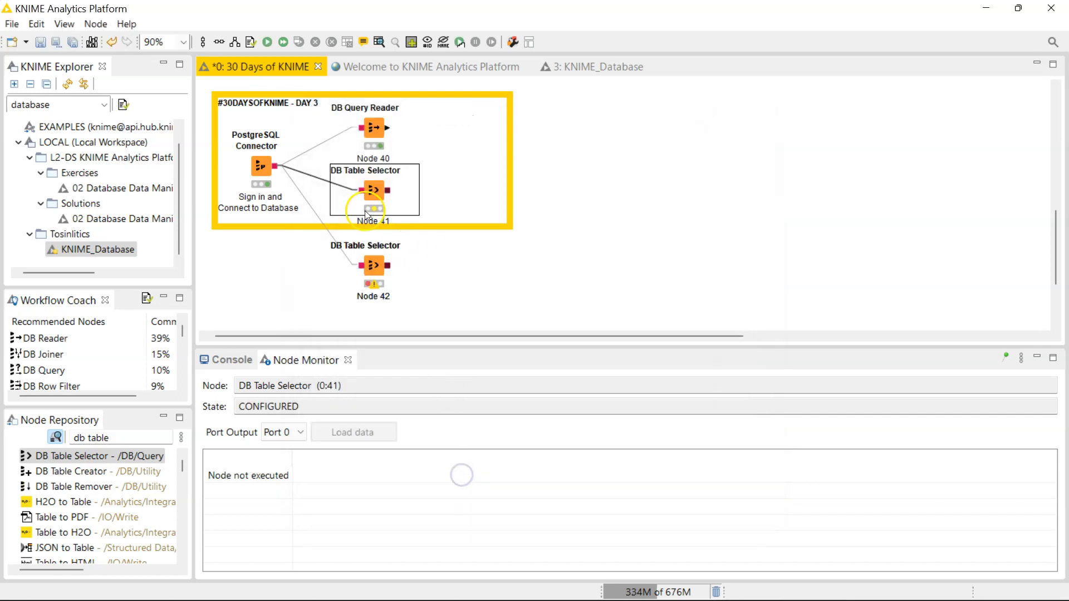
{"action": "double_click", "coordinate": [374, 267]}
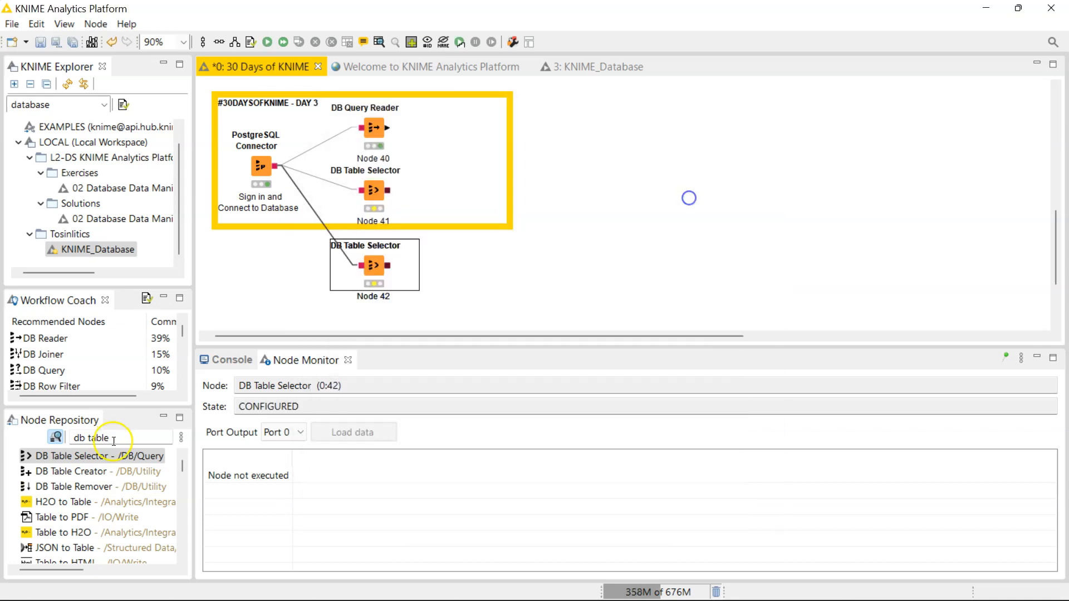
Find the DB Joiner node and add it after the two DB Table Selectors, connected to both outputs.
{"action": "left_click", "coordinate": [114, 438]}
{"action": "key", "text": "BackSpace"}
{"action": "key", "text": "BackSpace"}
{"action": "key", "text": "BackSpace"}
{"action": "key", "text": "BackSpace"}
{"action": "key", "text": "BackSpace"}
{"action": "type", "text": "joi"}
{"action": "left_click_drag", "start_coordinate": [106, 457], "coordinate": [473, 236]}
Configure the DB Joiner as a Left Outer Join matching film_id from the top input with film_id from the bottom input.
{"action": "double_click", "coordinate": [474, 238]}
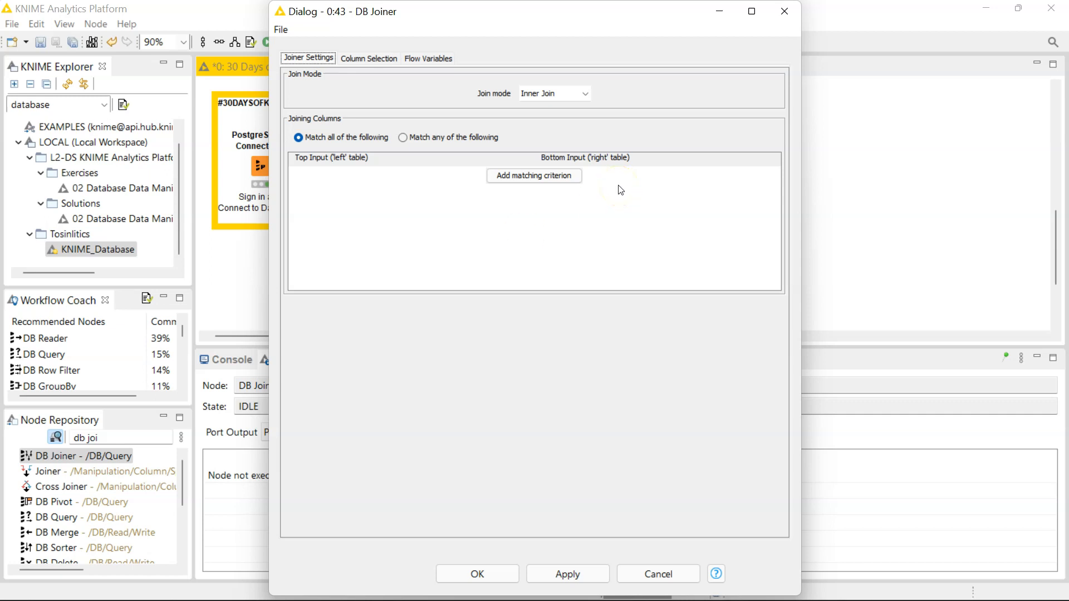
{"action": "left_click", "coordinate": [567, 96]}
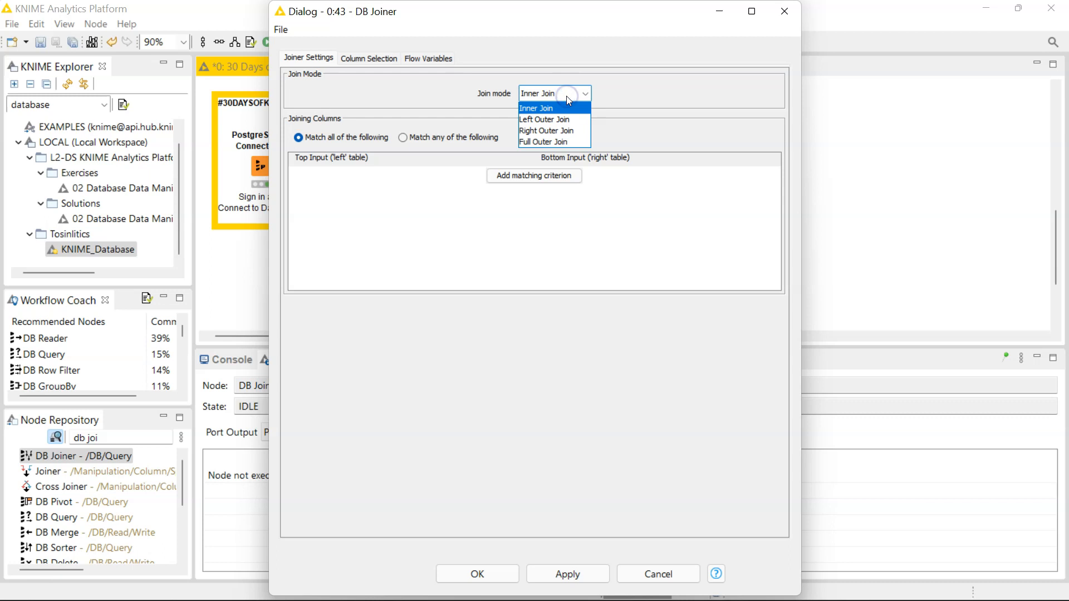
{"action": "left_click", "coordinate": [545, 119]}
{"action": "left_click", "coordinate": [530, 176]}
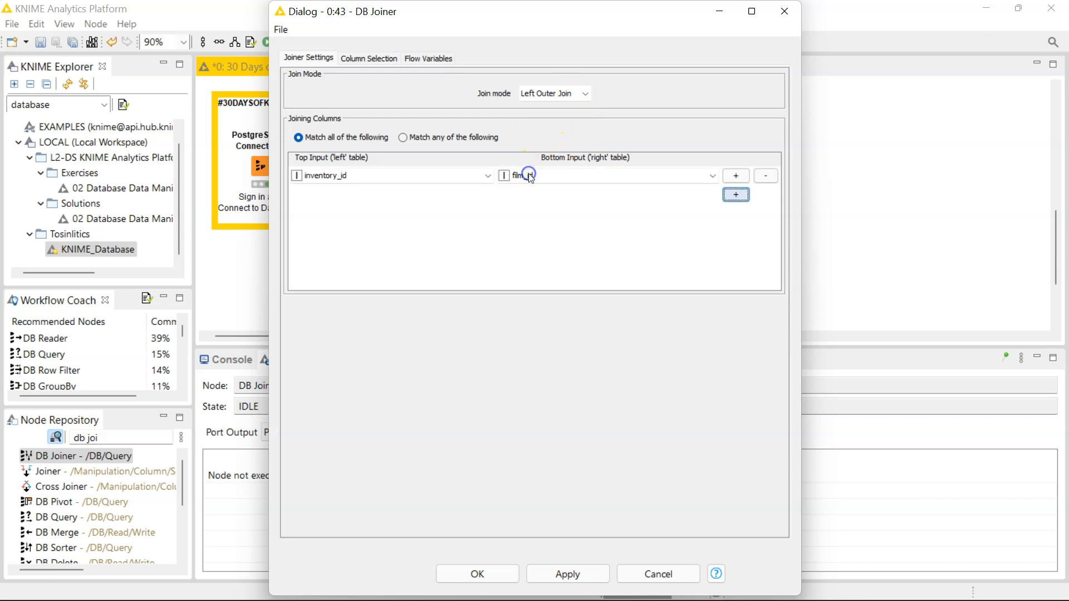
{"action": "left_click", "coordinate": [427, 180]}
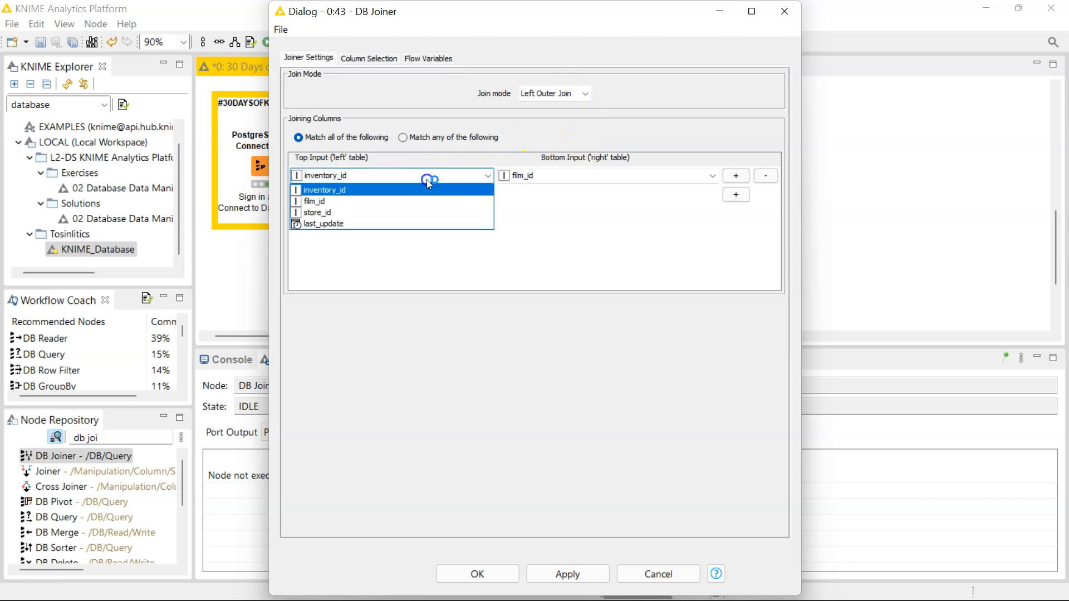
{"action": "left_click", "coordinate": [349, 201]}
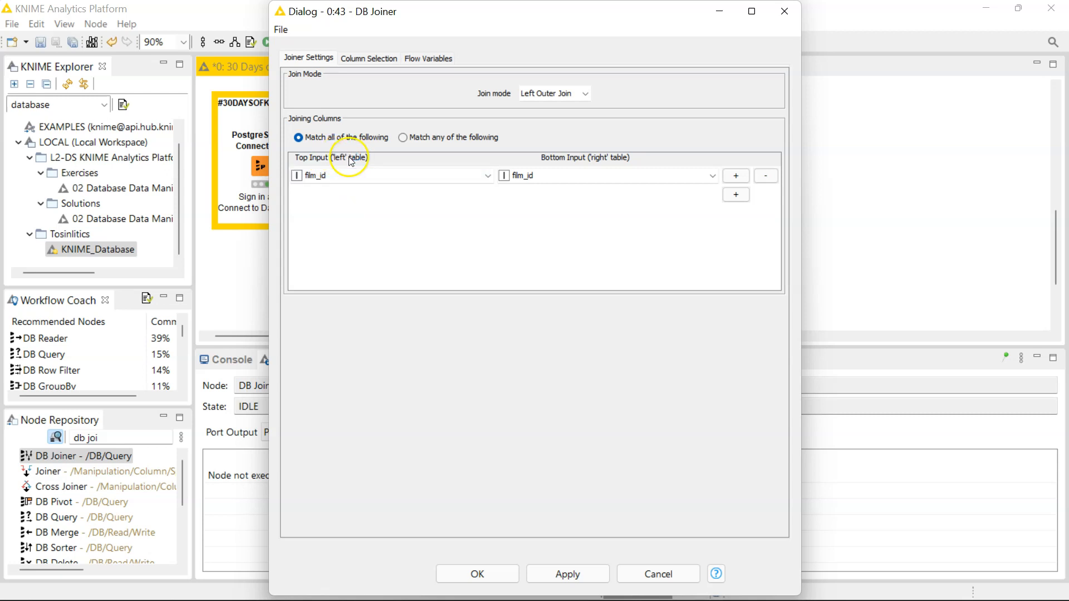
{"action": "left_click", "coordinate": [568, 177]}
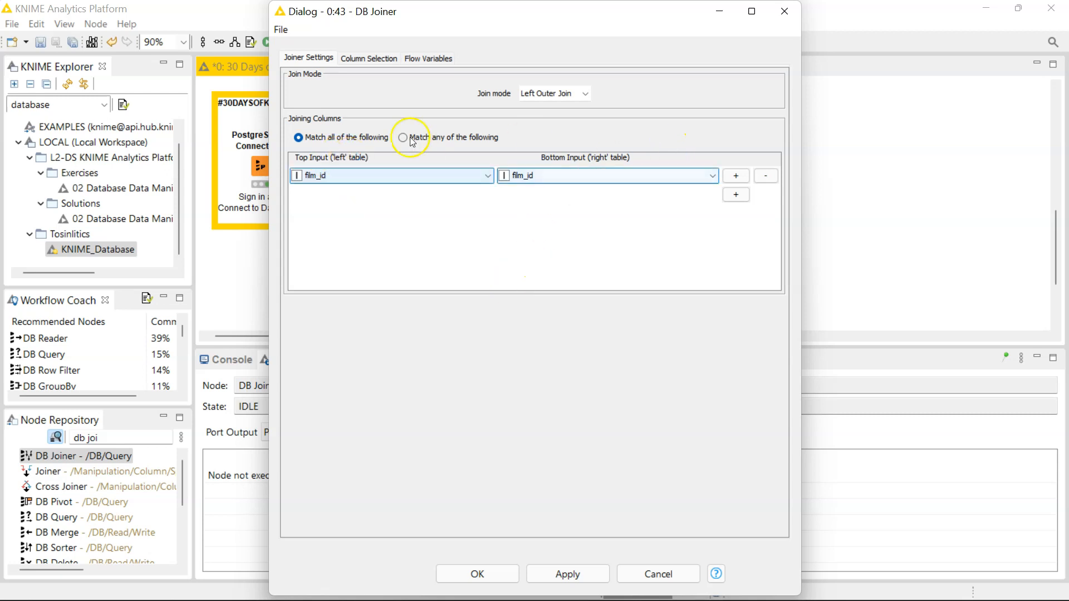
Exclude film_id from the joiner's top input columns, include only title from the bottom input, and accept the settings.
{"action": "left_click", "coordinate": [373, 61]}
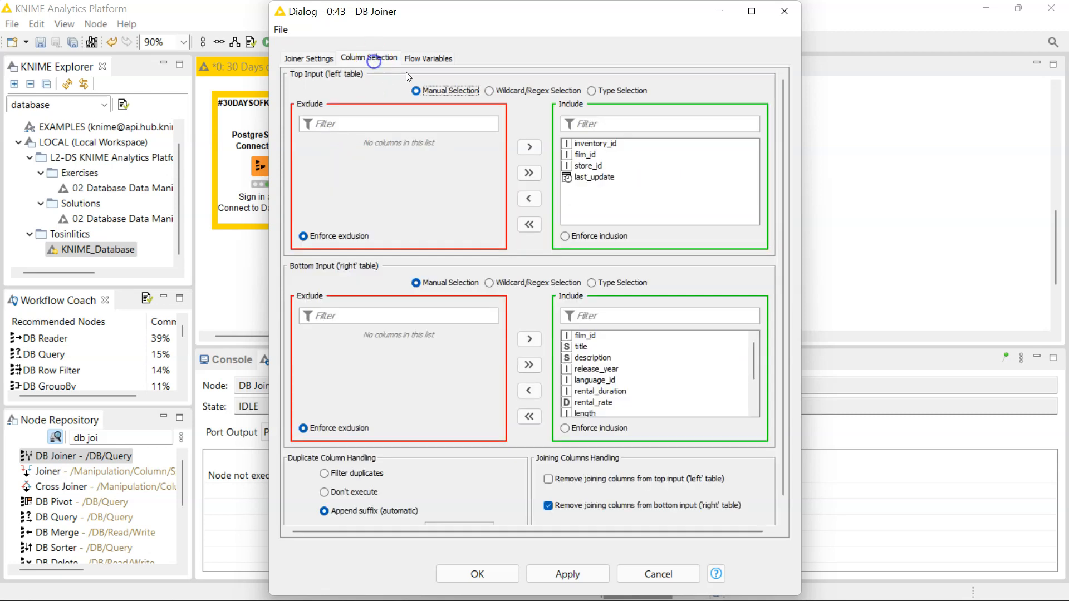
{"action": "double_click", "coordinate": [584, 154]}
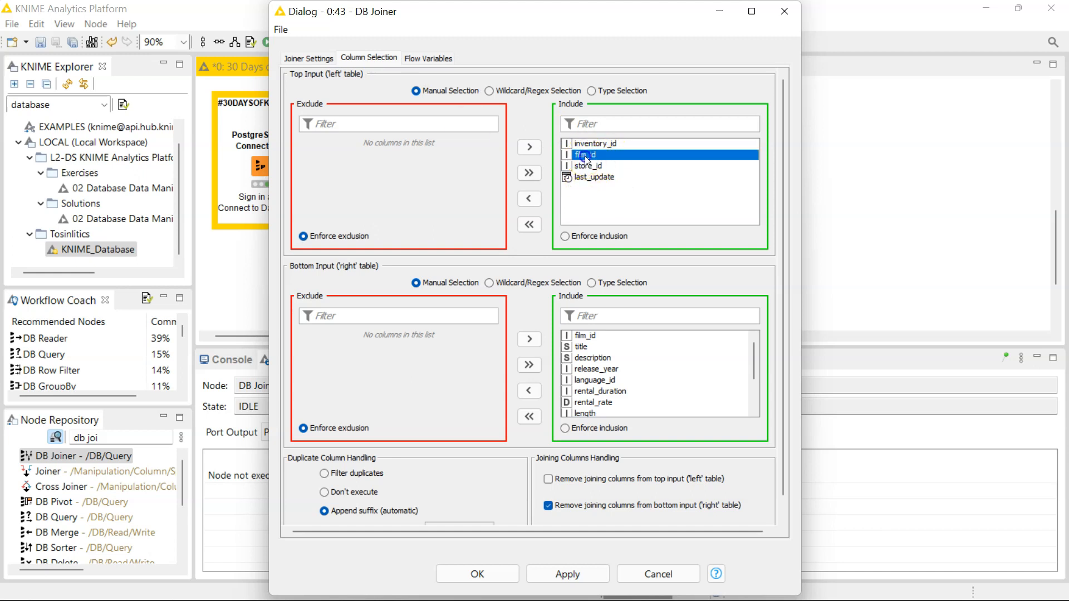
{"action": "left_click", "coordinate": [623, 380]}
{"action": "key", "text": "ctrl+a"}
{"action": "left_click", "coordinate": [527, 416]}
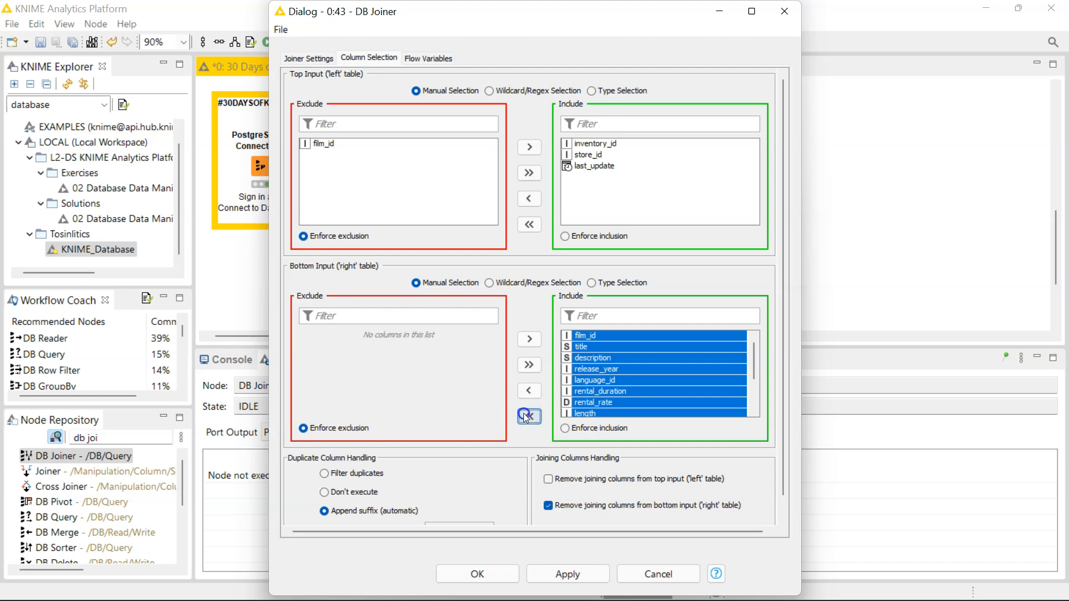
{"action": "double_click", "coordinate": [320, 347]}
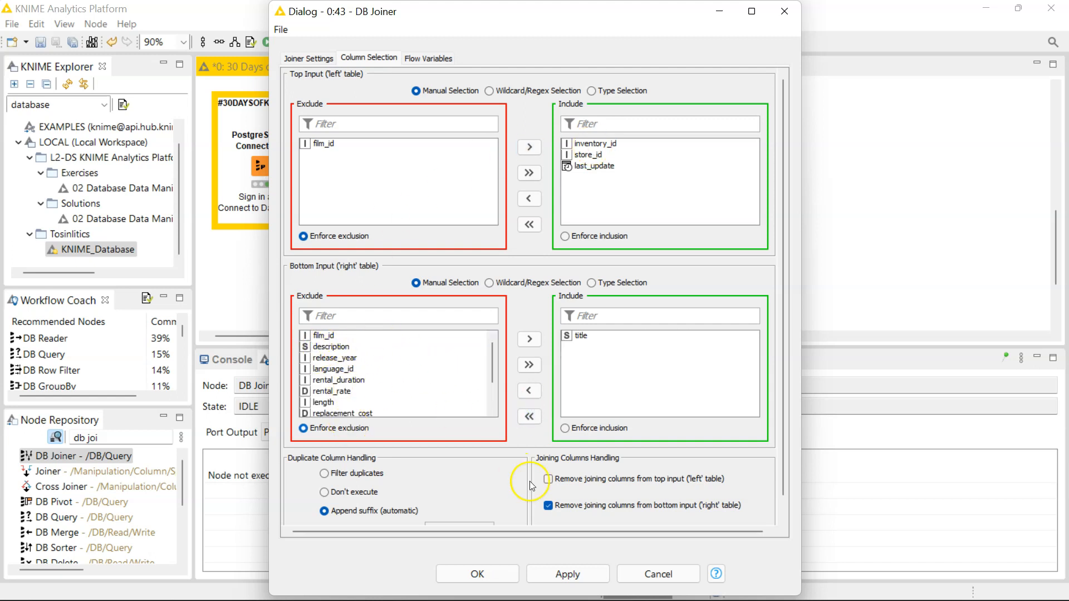
{"action": "left_click", "coordinate": [497, 574]}
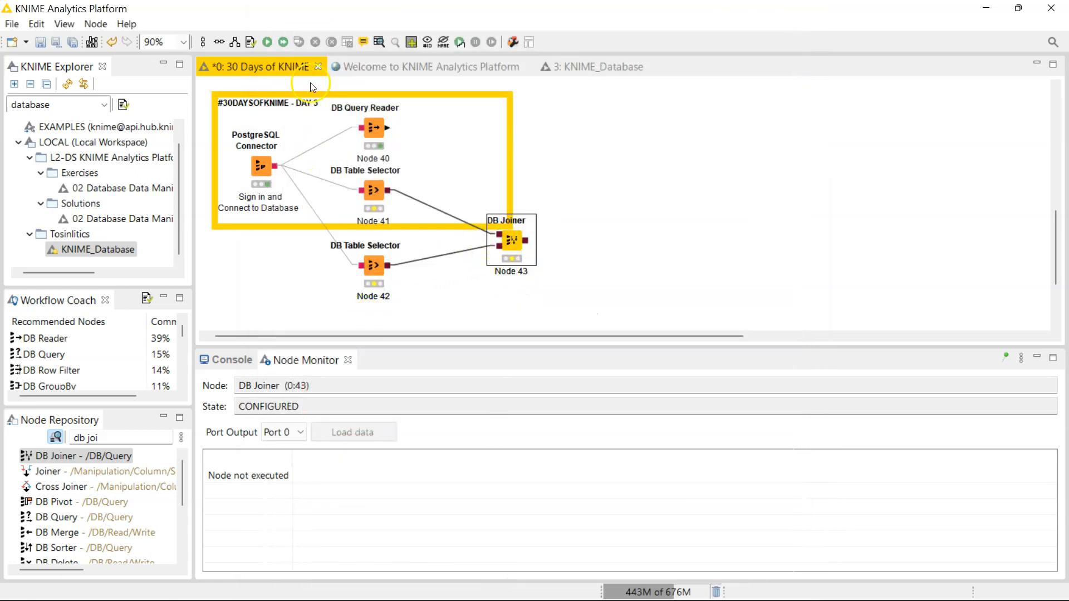
Execute the DB Joiner together with its table selectors, and add a DB Reader connected to the joiner's output.
{"action": "left_click", "coordinate": [285, 45]}
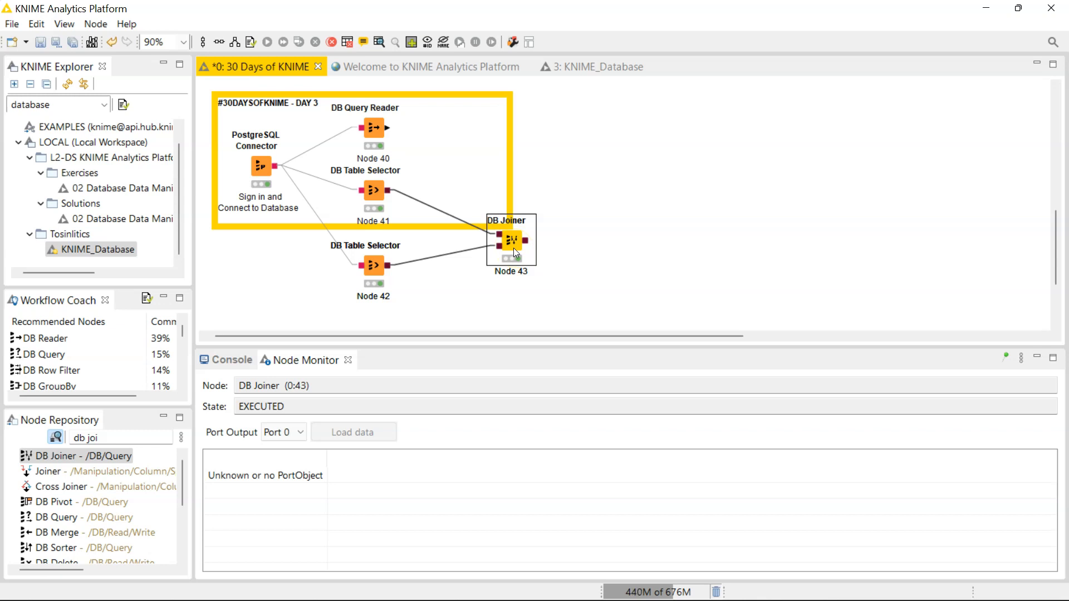
{"action": "mouse_move", "coordinate": [5, 600]}
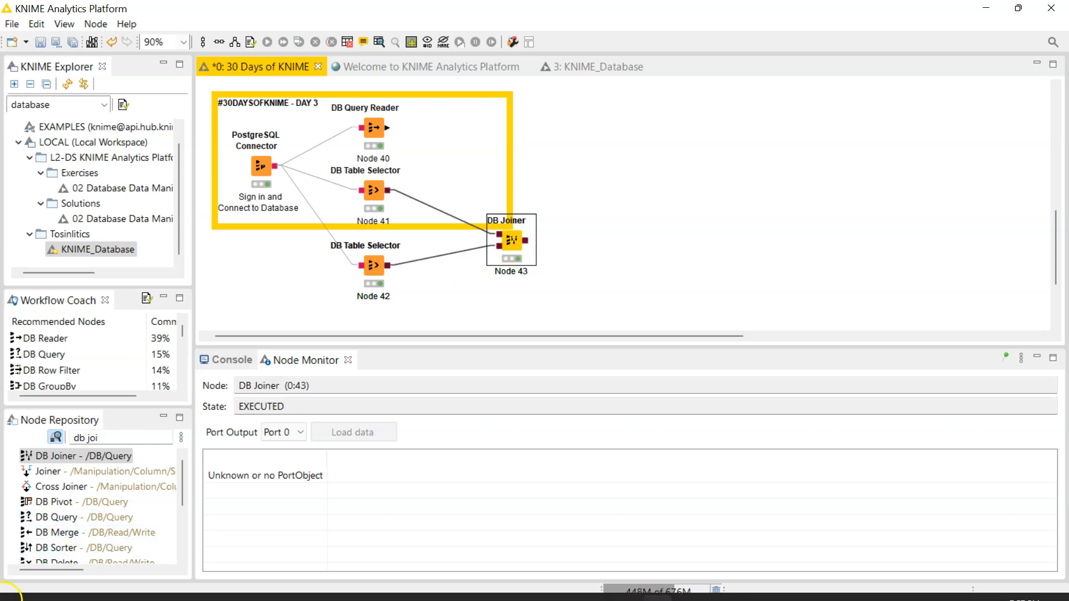
{"action": "left_click", "coordinate": [115, 437]}
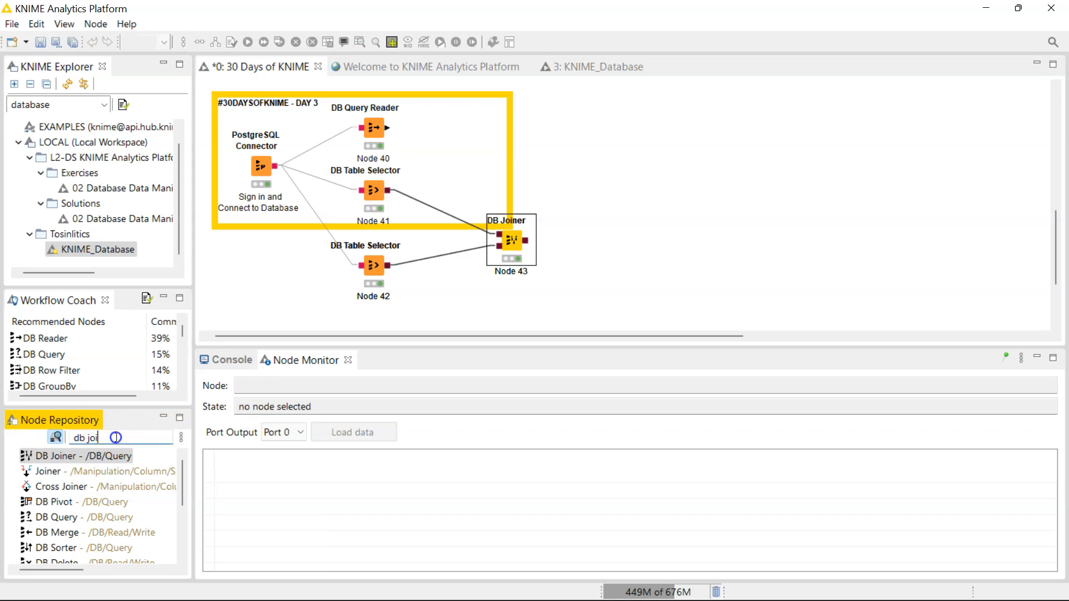
{"action": "key", "text": "BackSpace"}
{"action": "key", "text": "BackSpace"}
{"action": "key", "text": "BackSpace"}
{"action": "left_click", "coordinate": [510, 245]}
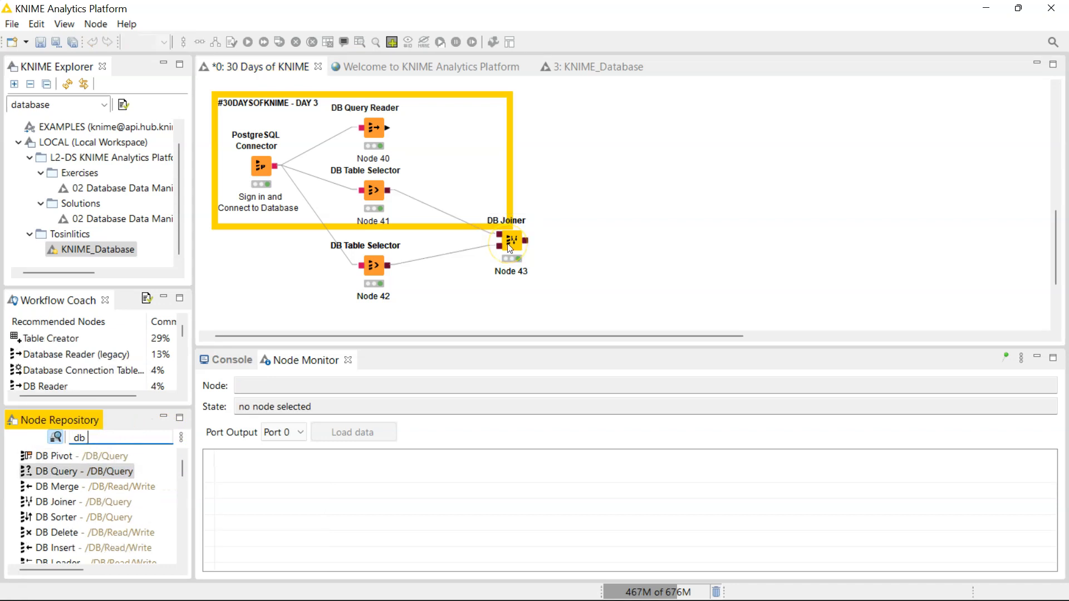
{"action": "left_click", "coordinate": [84, 437]}
{"action": "type", "text": "re"}
{"action": "left_click_drag", "start_coordinate": [82, 458], "coordinate": [597, 240]}
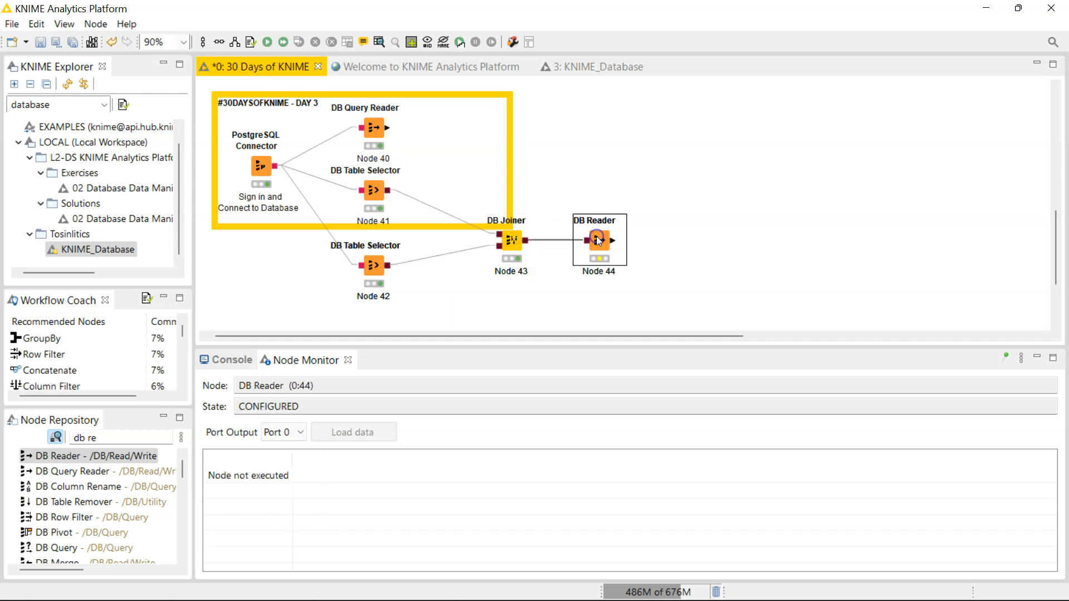
Execute the DB Reader and compare its output table with that of the DB Query Reader.
{"action": "left_click", "coordinate": [271, 43]}
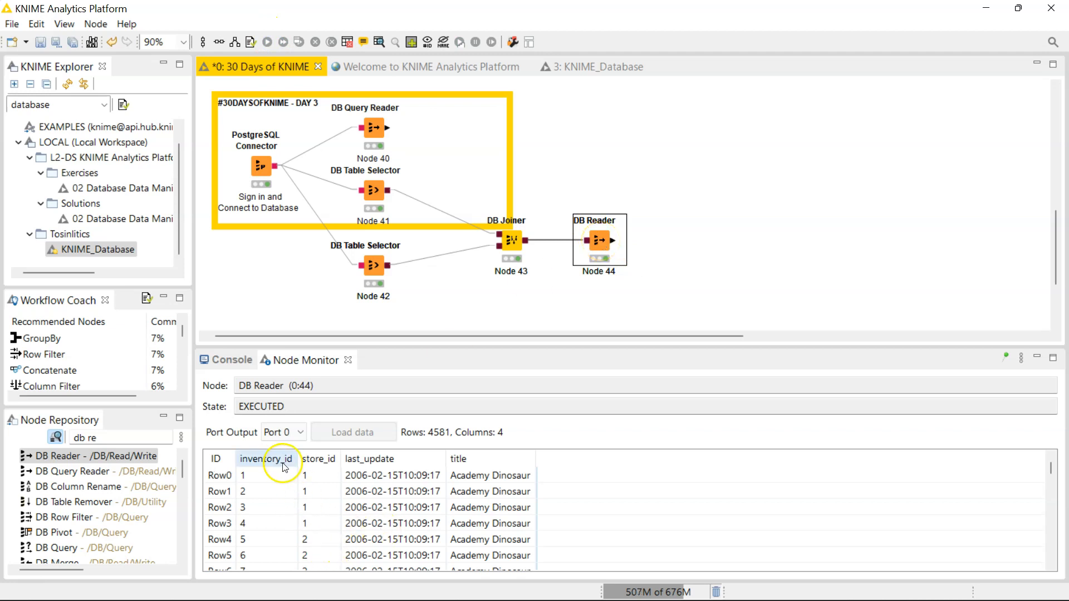
{"action": "left_click", "coordinate": [376, 132]}
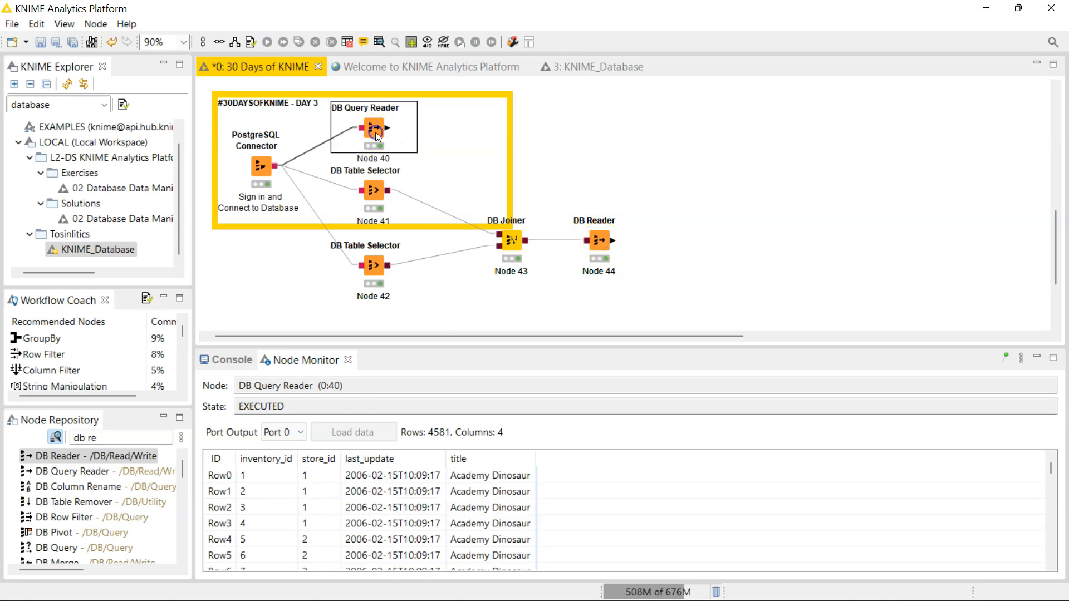
{"action": "left_click", "coordinate": [594, 233]}
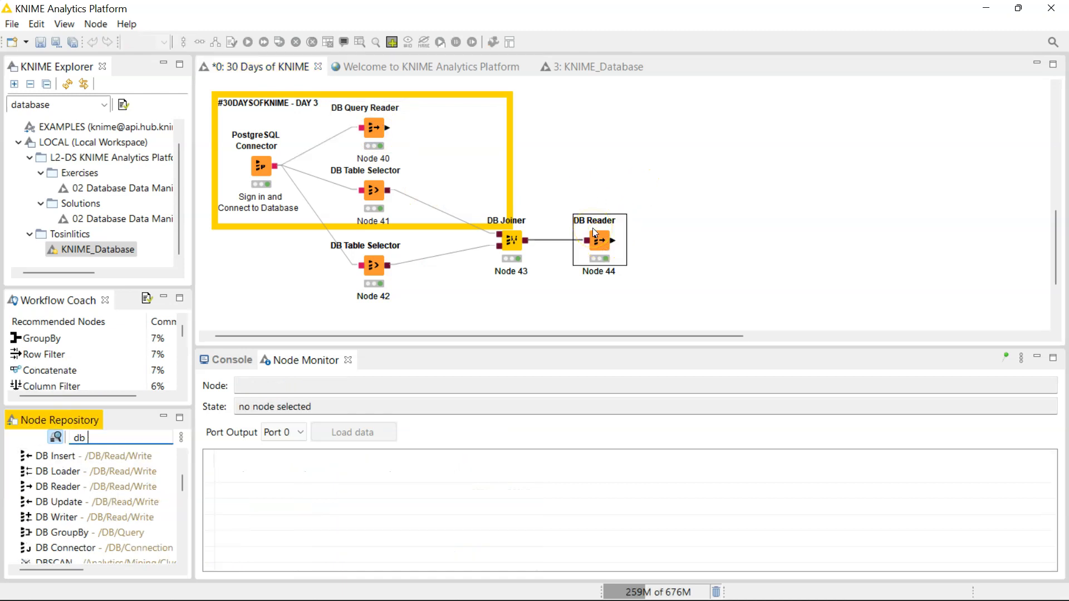